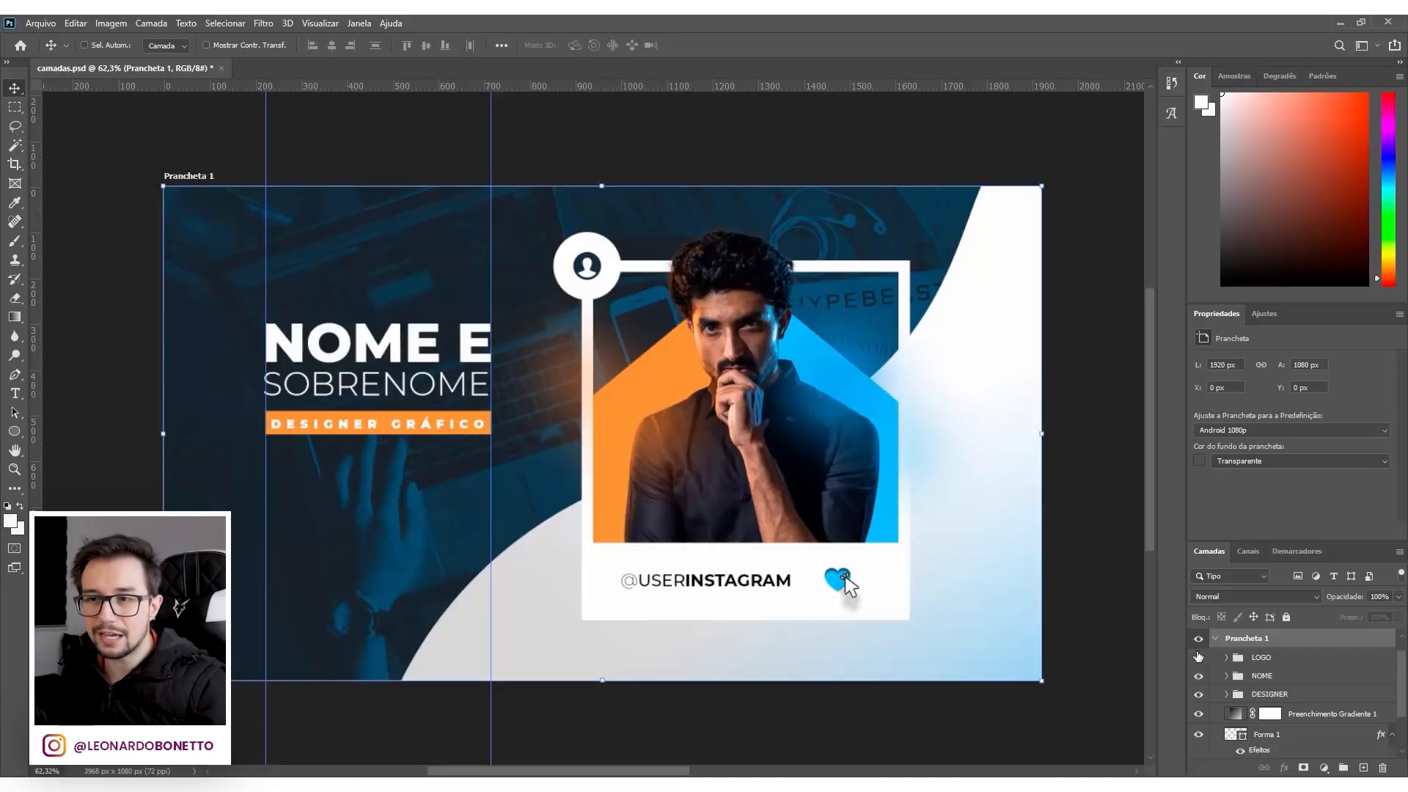
Check what Preenchimento Gradiente 1, Forma 1, Mapa de Degradê 1 and the background photo each contribute by briefly hiding each layer
scroll(1229, 693, down, 1)
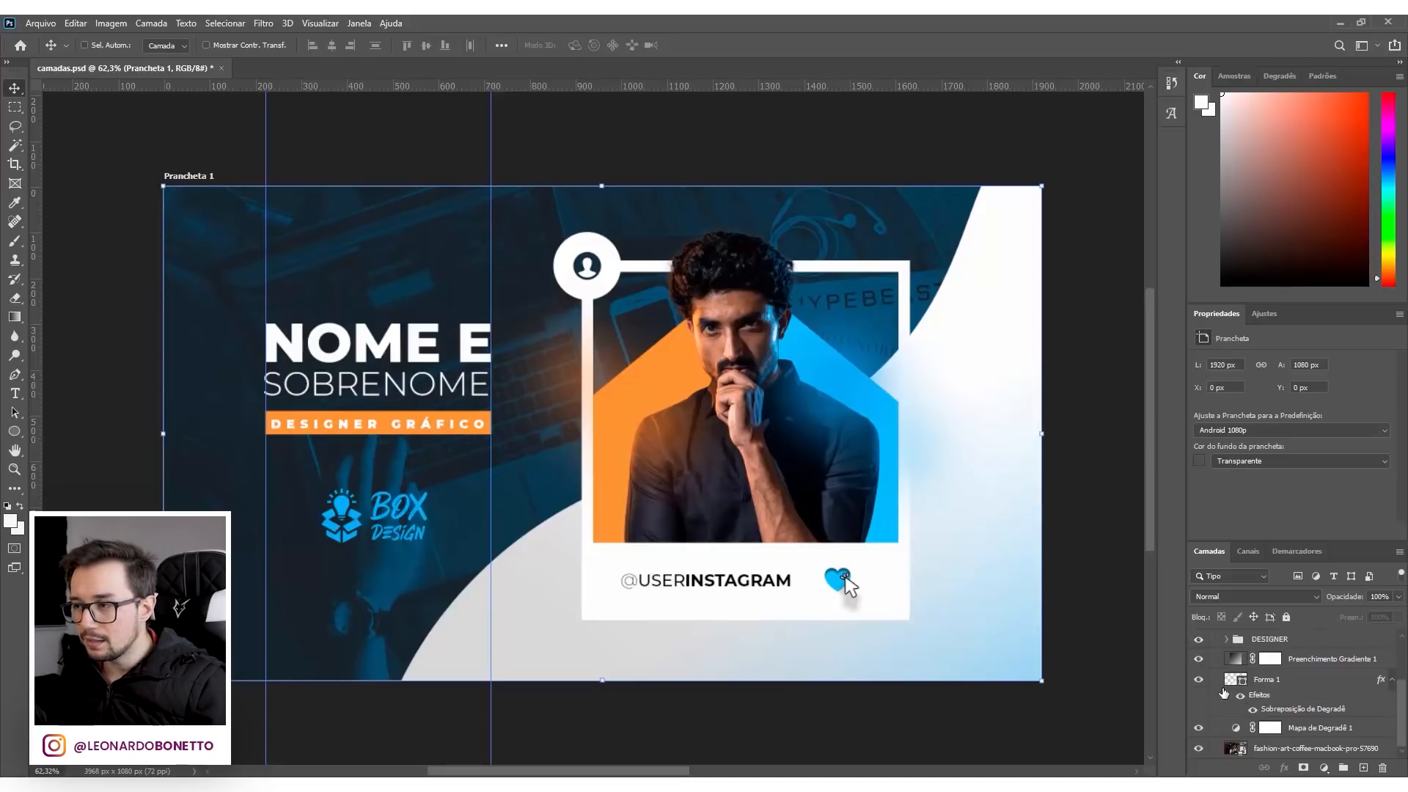
click(1199, 660)
click(1199, 660)
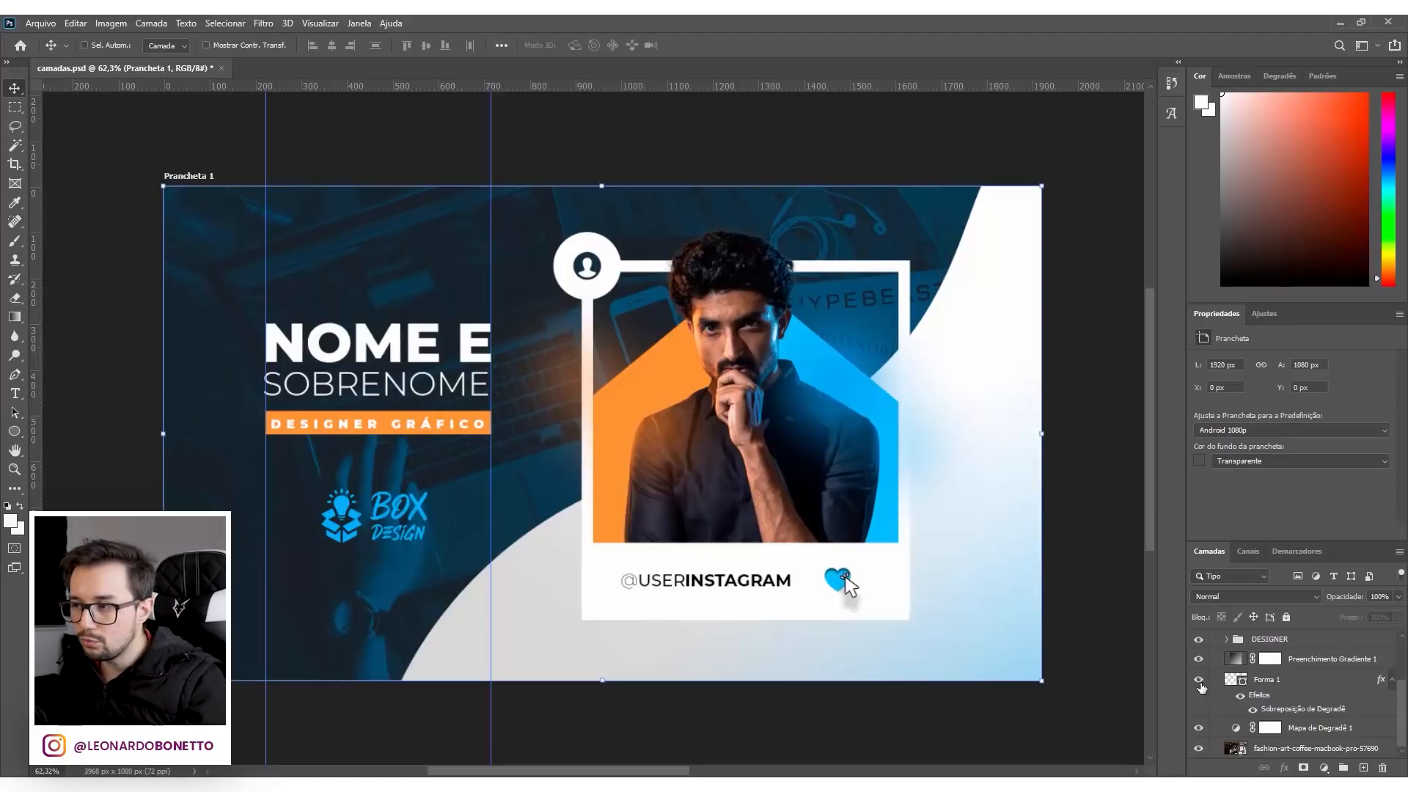
click(1199, 679)
click(1199, 680)
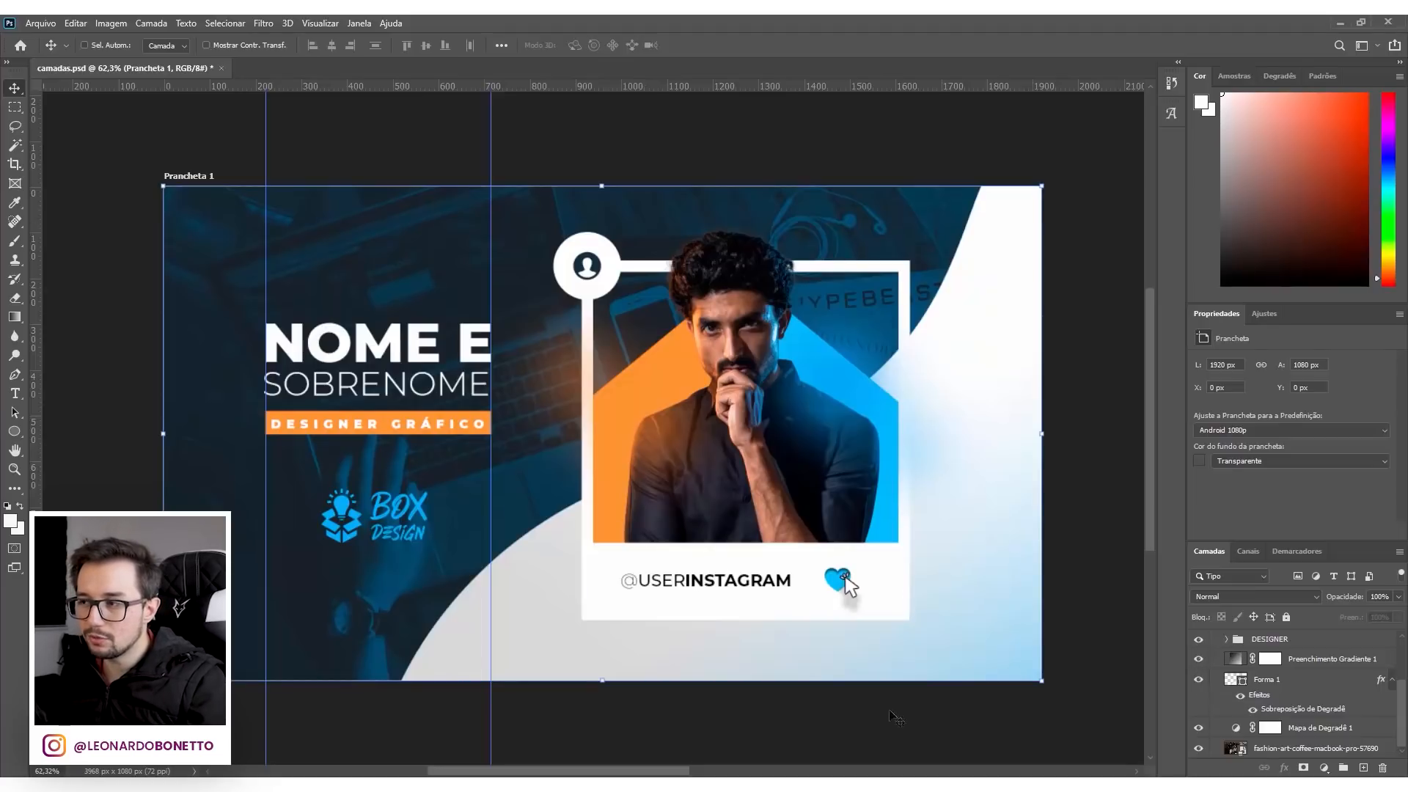
click(1199, 728)
click(1199, 728)
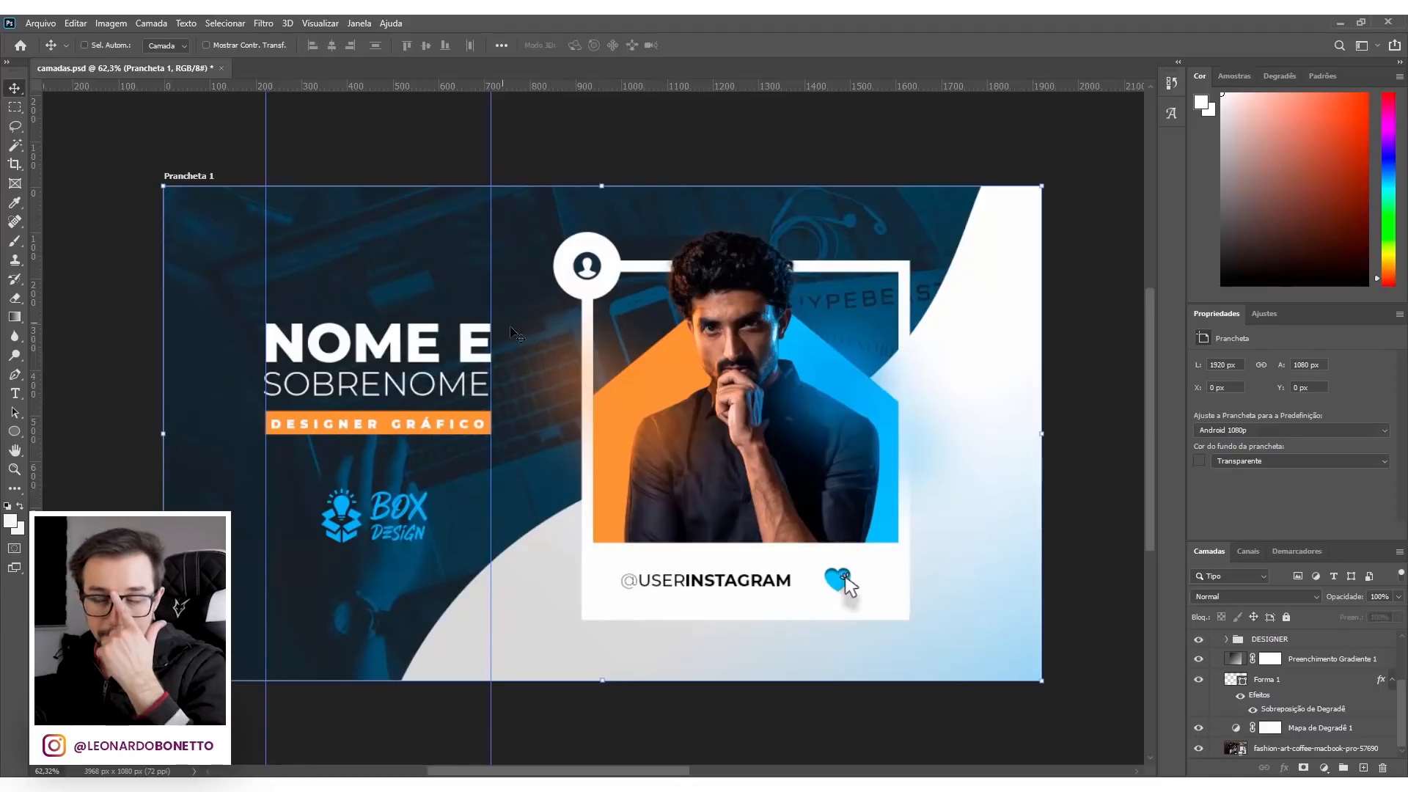
click(1199, 749)
click(1199, 748)
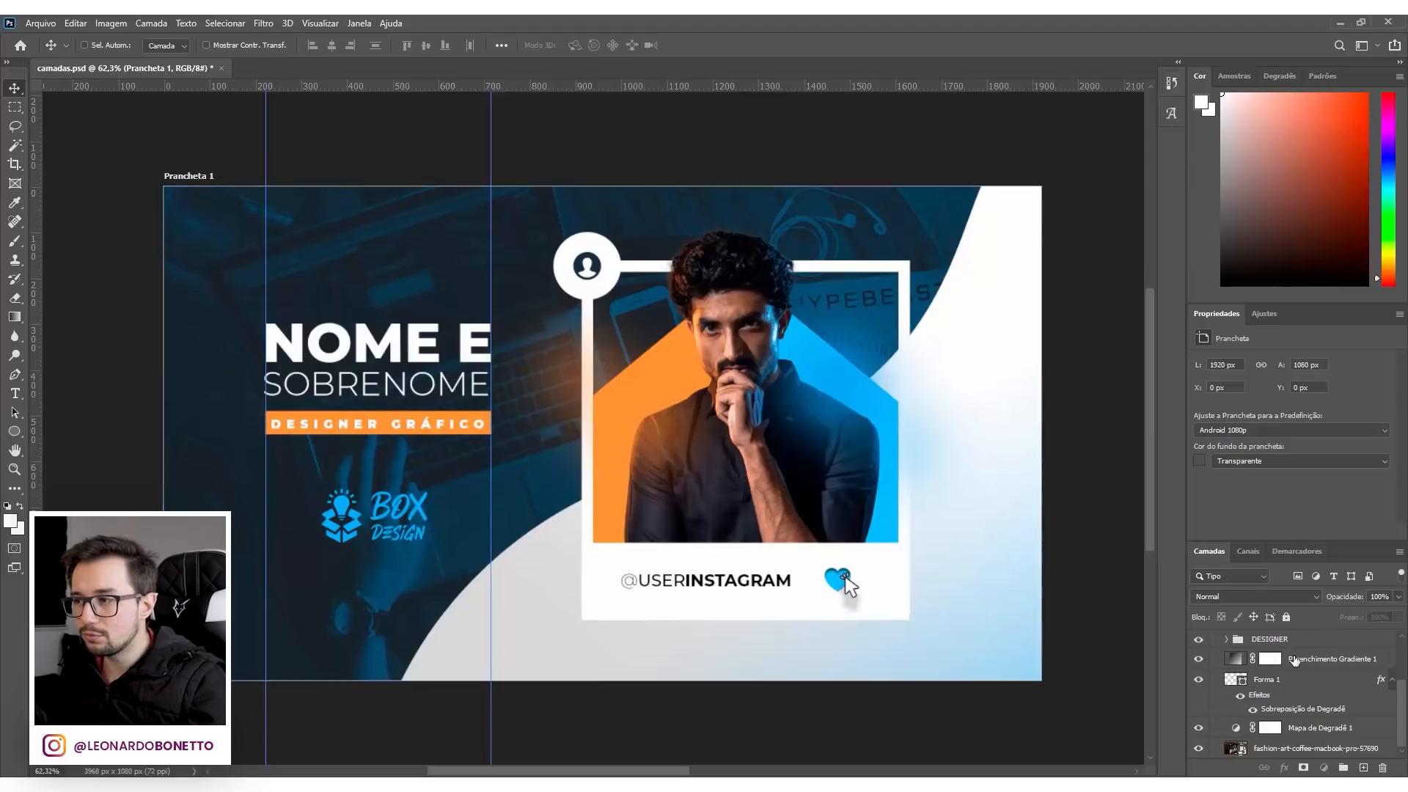
Hide the LOGO, NOME and DESIGNER groups in Prancheta 1
click(1295, 660)
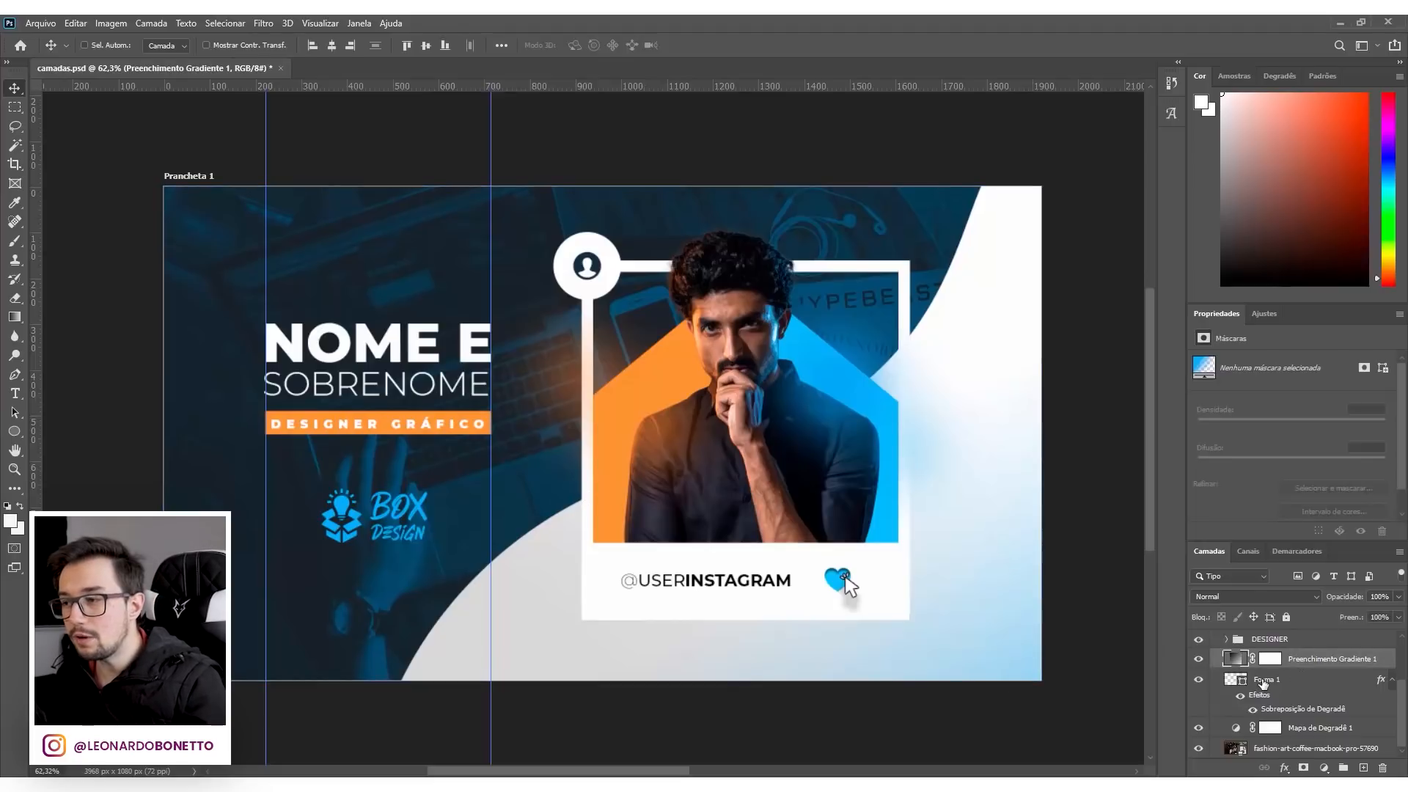
scroll(1271, 680, up, 3)
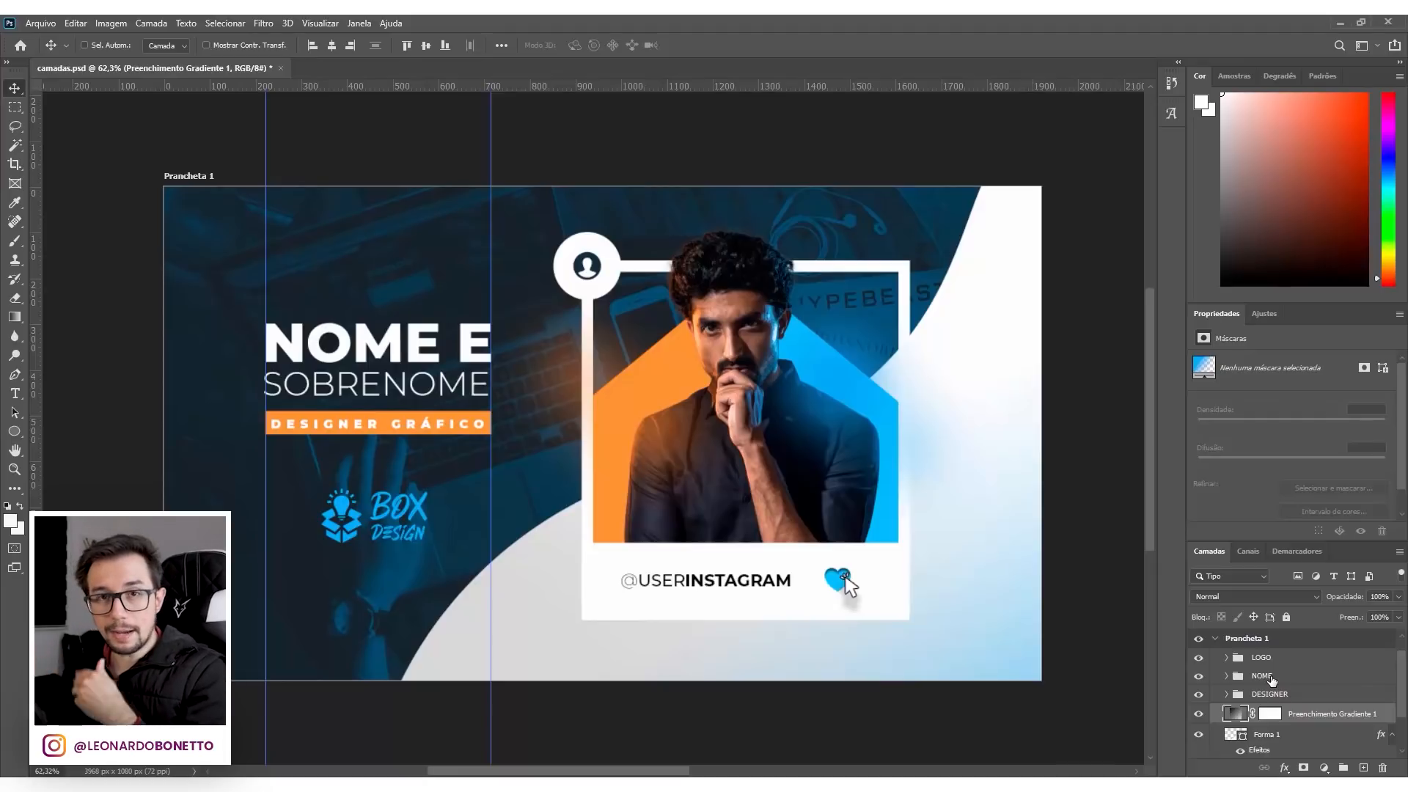
scroll(317, 302, up, 1)
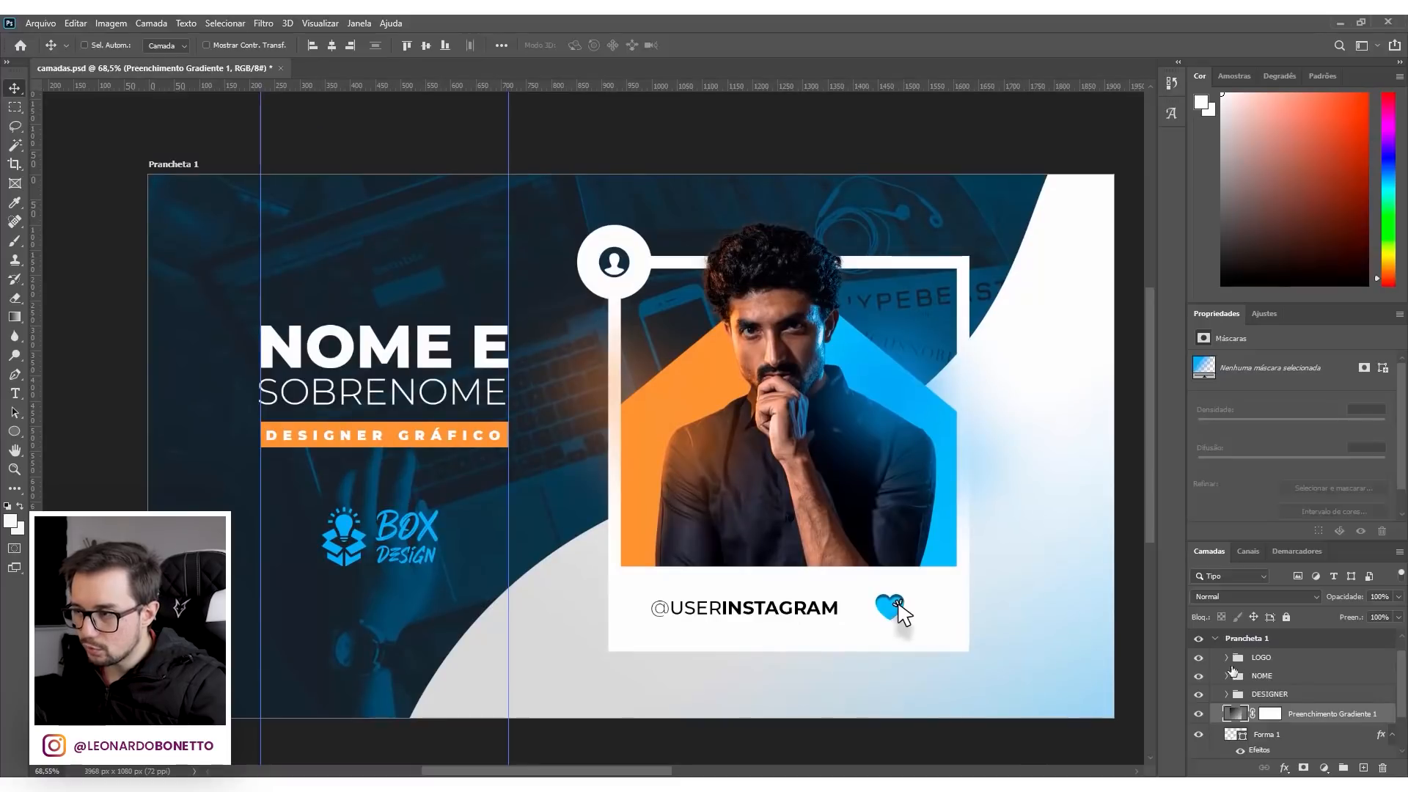
click(1199, 658)
drag(1199, 679, 1199, 690)
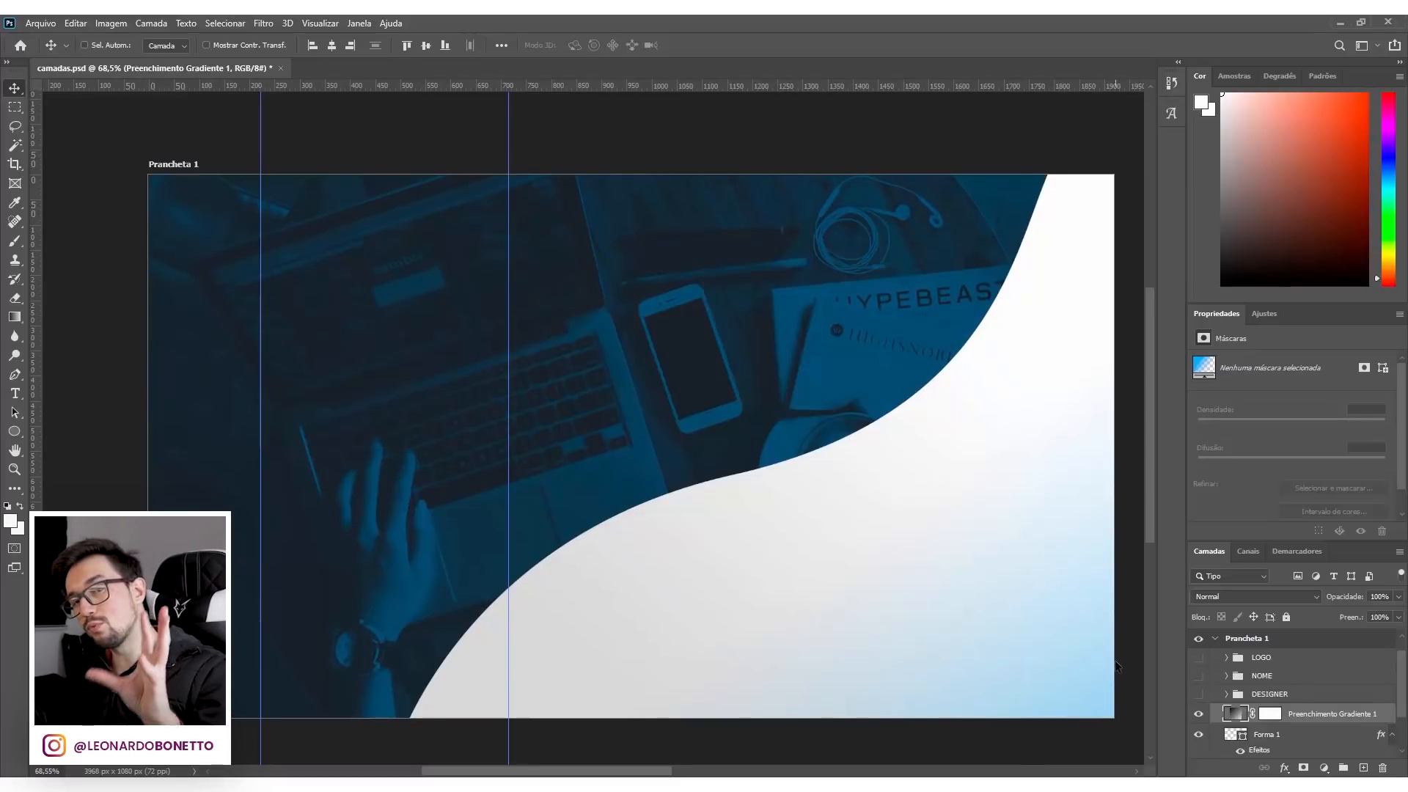
Hide the Forma 1 and Preenchimento Gradiente 1 layers, keeping only the photo with its gradient map visible
scroll(1206, 743, down, 3)
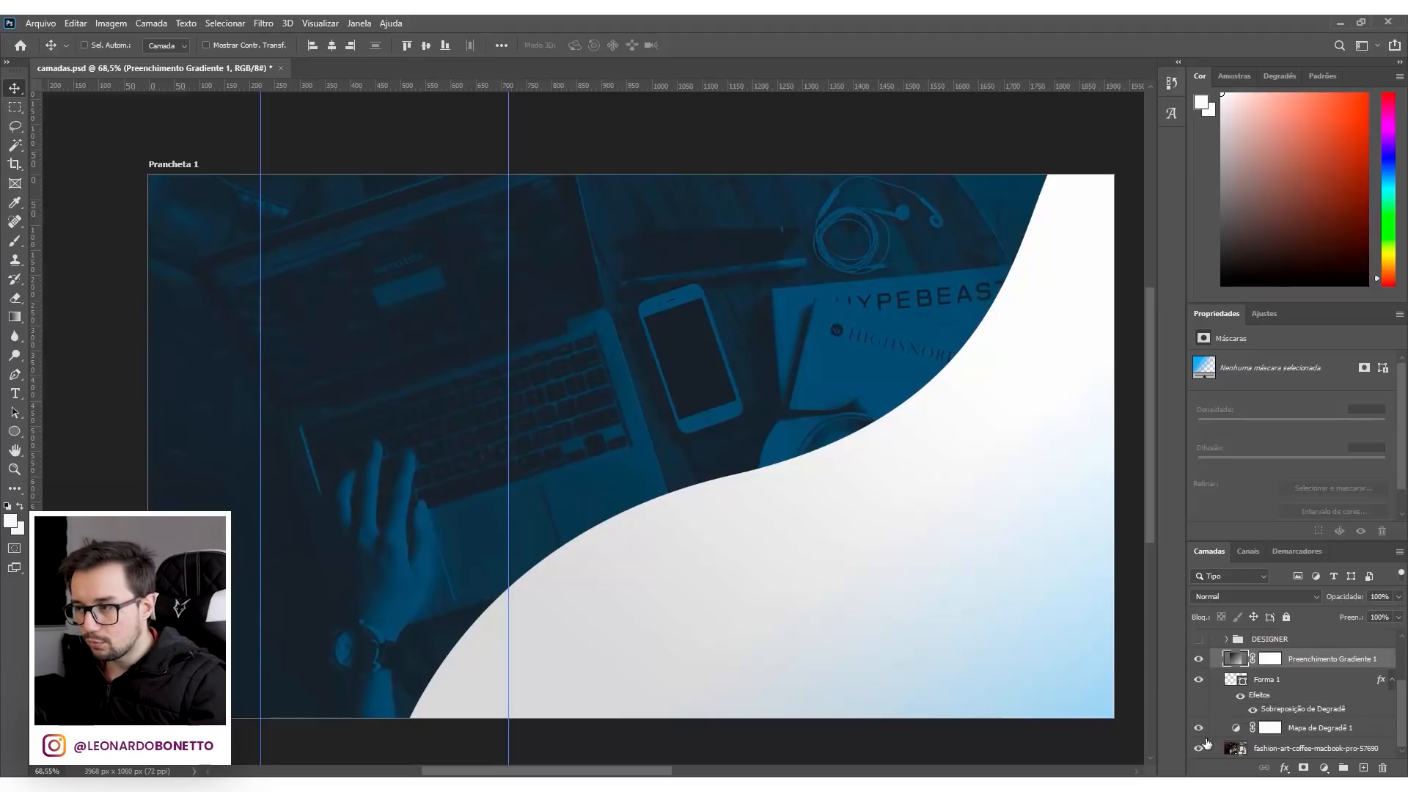
click(1199, 679)
click(1201, 660)
click(1200, 660)
click(1200, 660)
scroll(1186, 674, down, 1)
click(1199, 658)
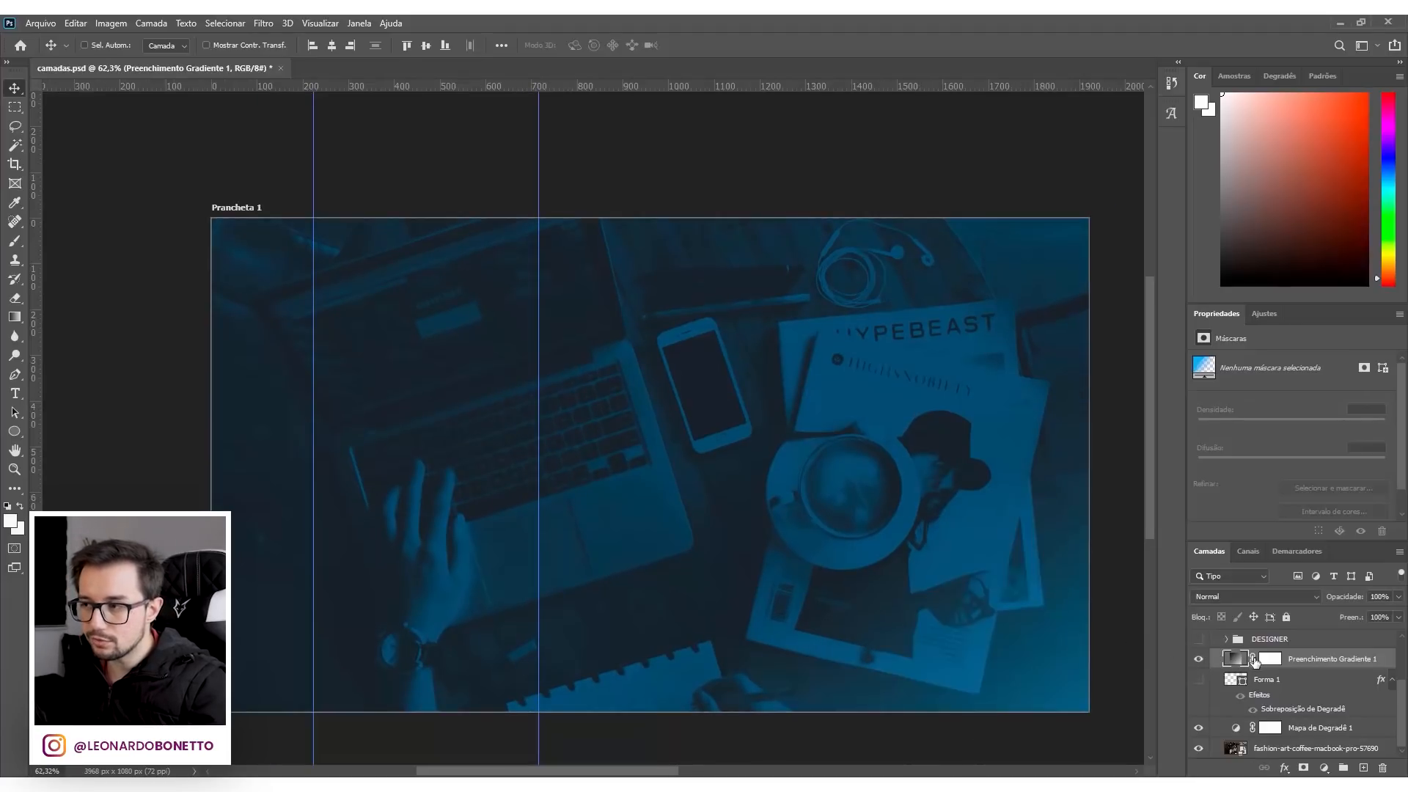
click(1199, 664)
scroll(595, 540, down, 1)
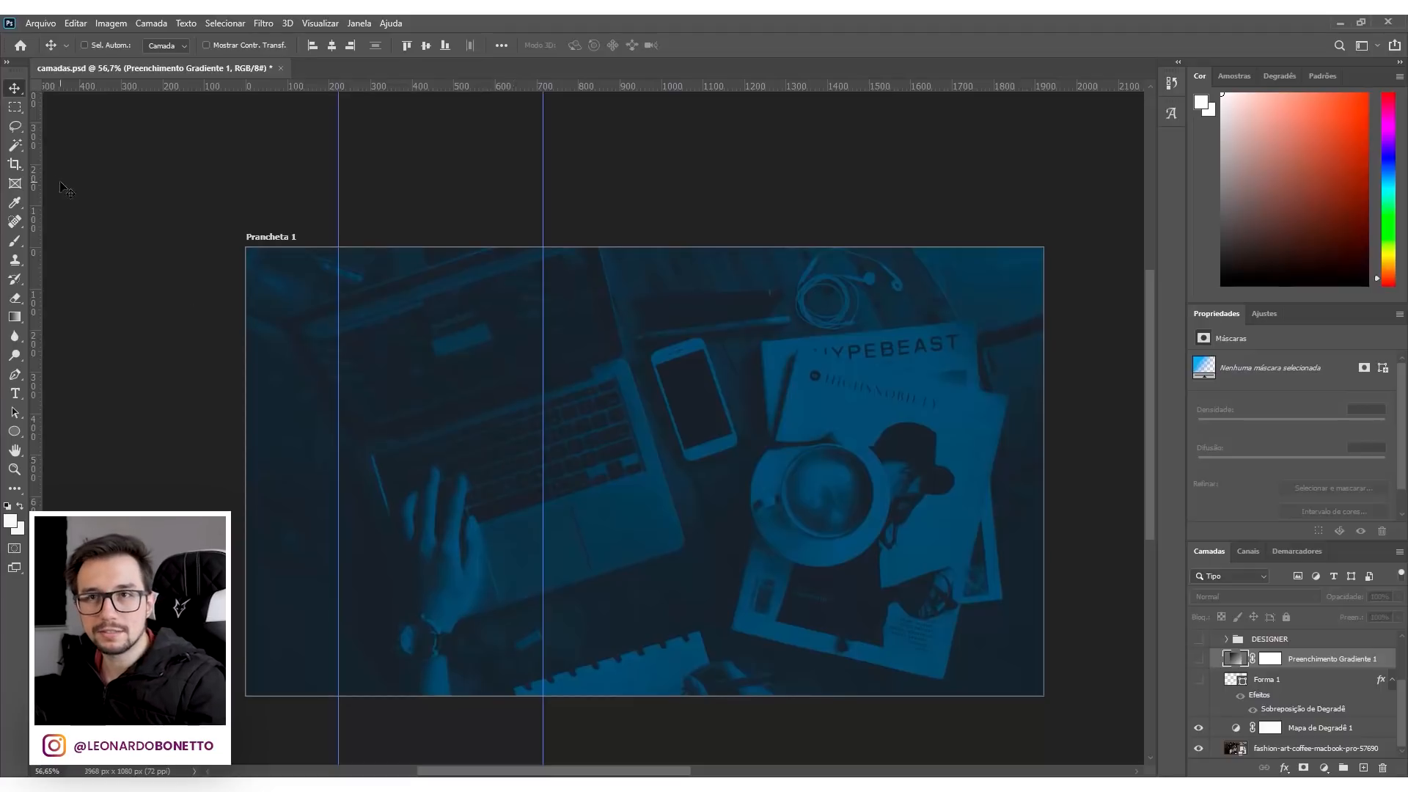
Start saving the document under a new name and create a folder named Ca inside 196. Photoshop e PowerPoint
click(46, 24)
click(108, 200)
click(118, 83)
text(Ca)
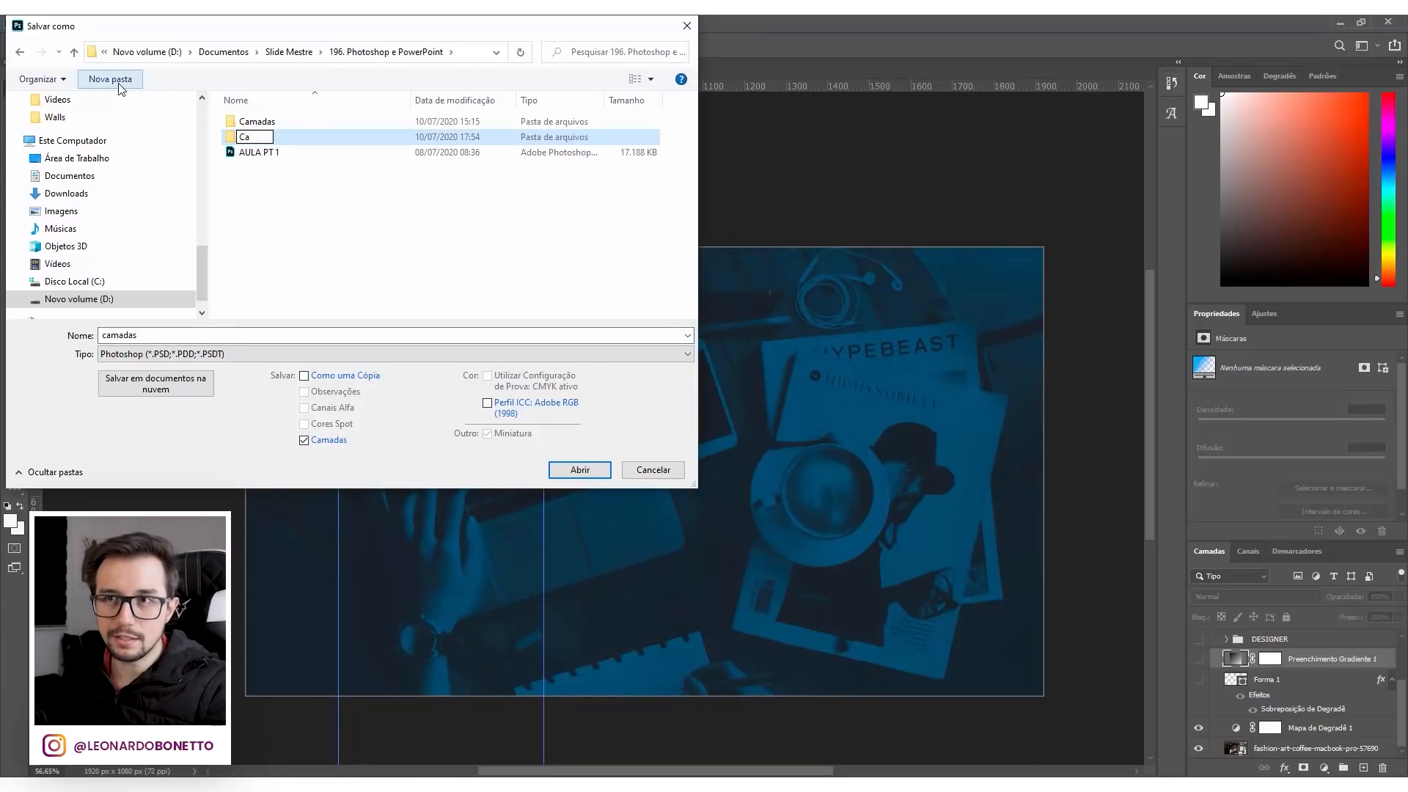
Save the tinted background photo in the Ca folder as a PNG named 1
click(140, 354)
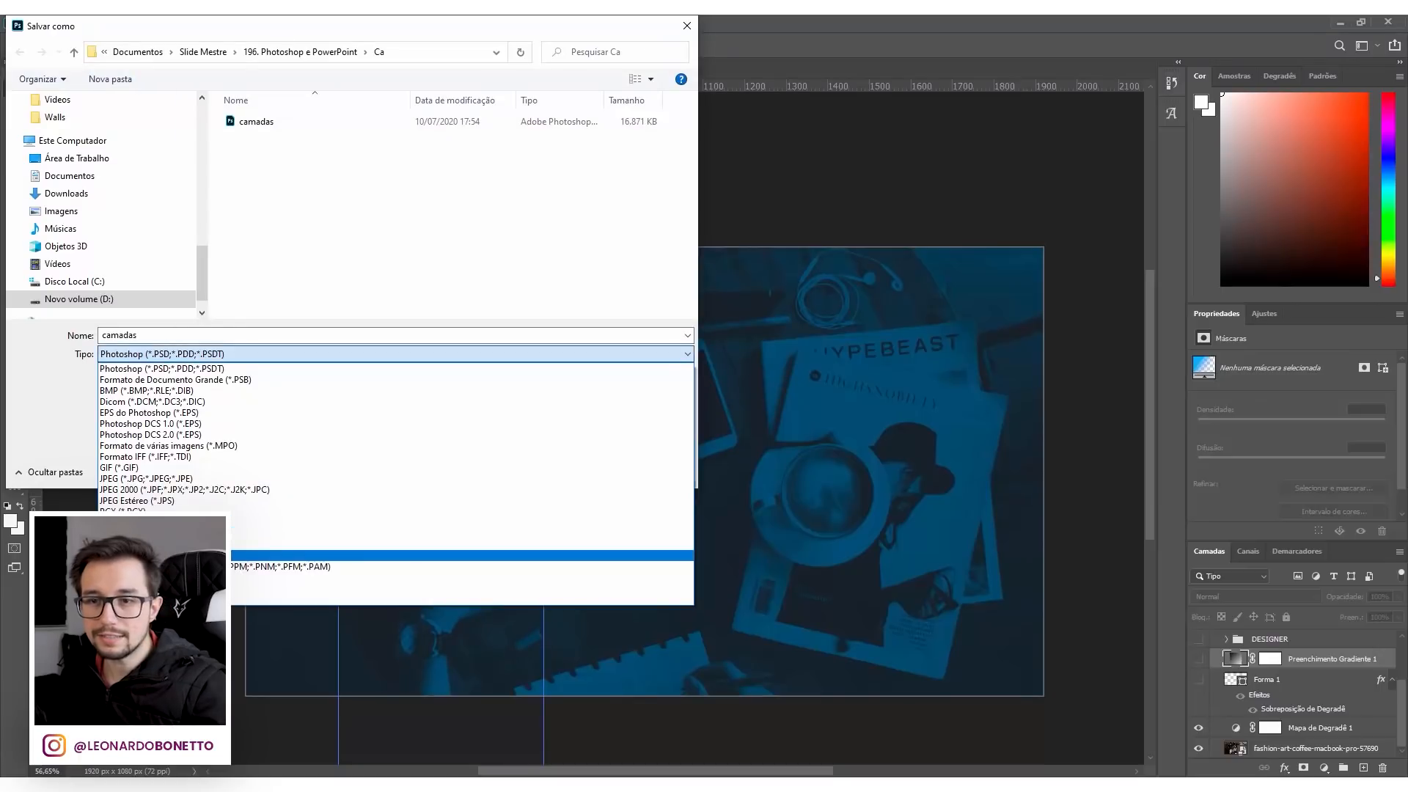
click(139, 557)
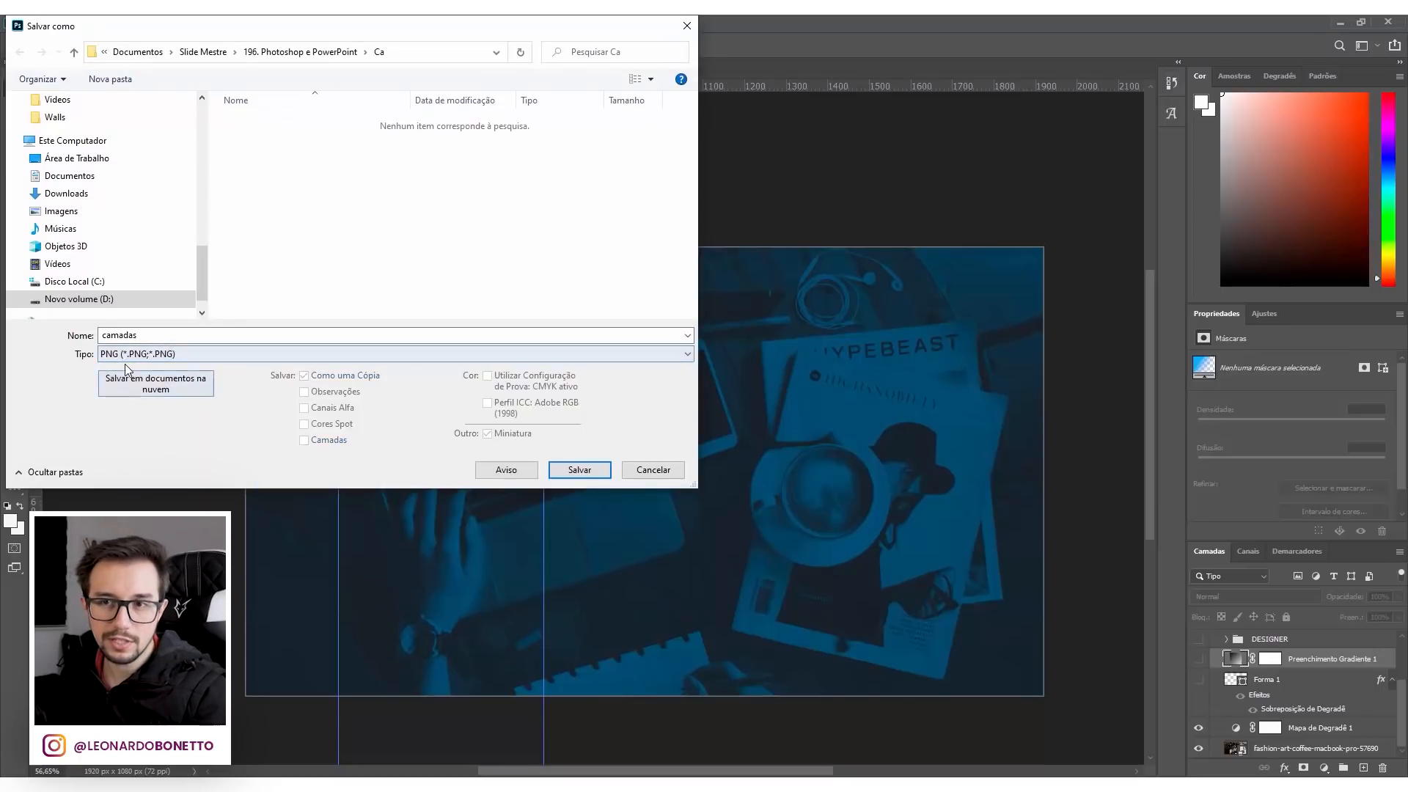
click(161, 336)
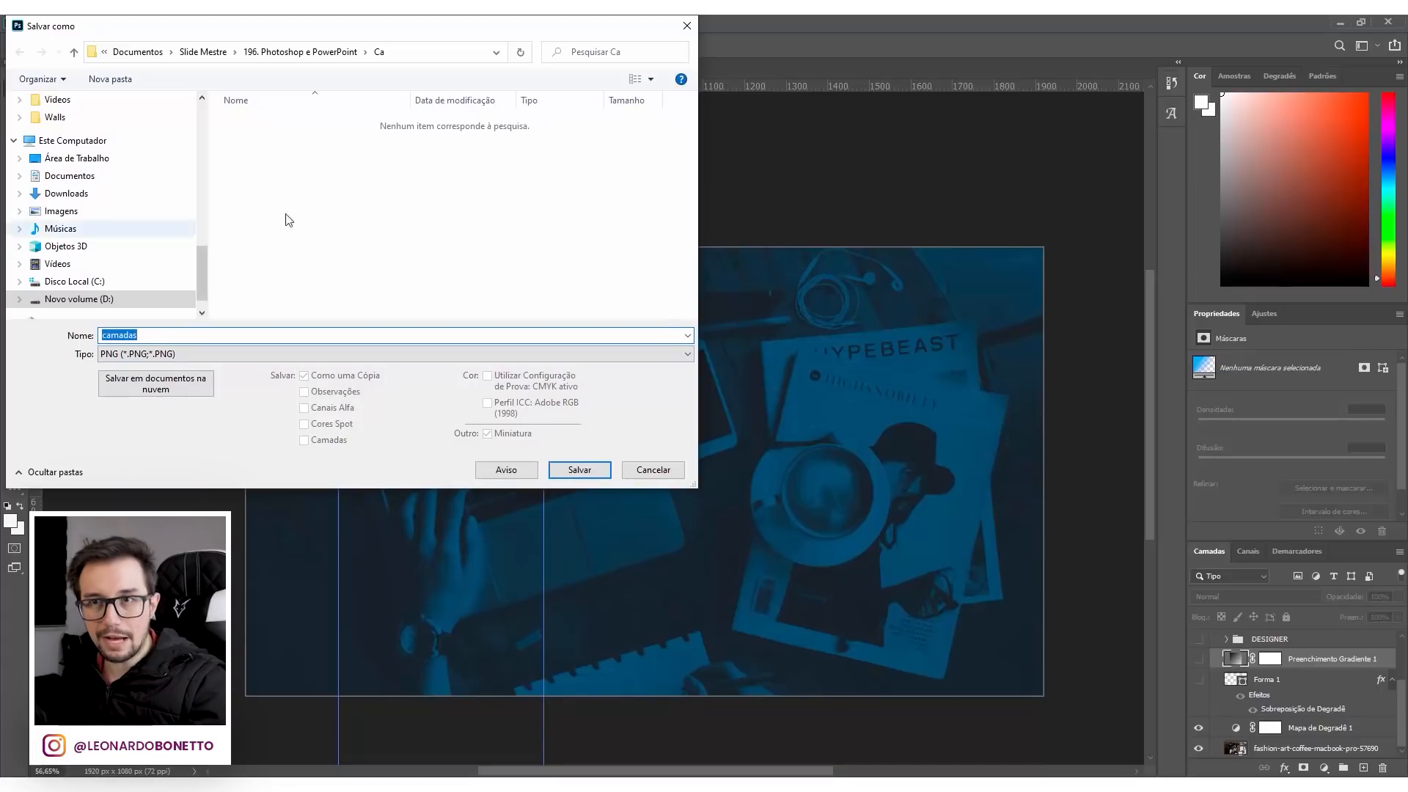
text(1)
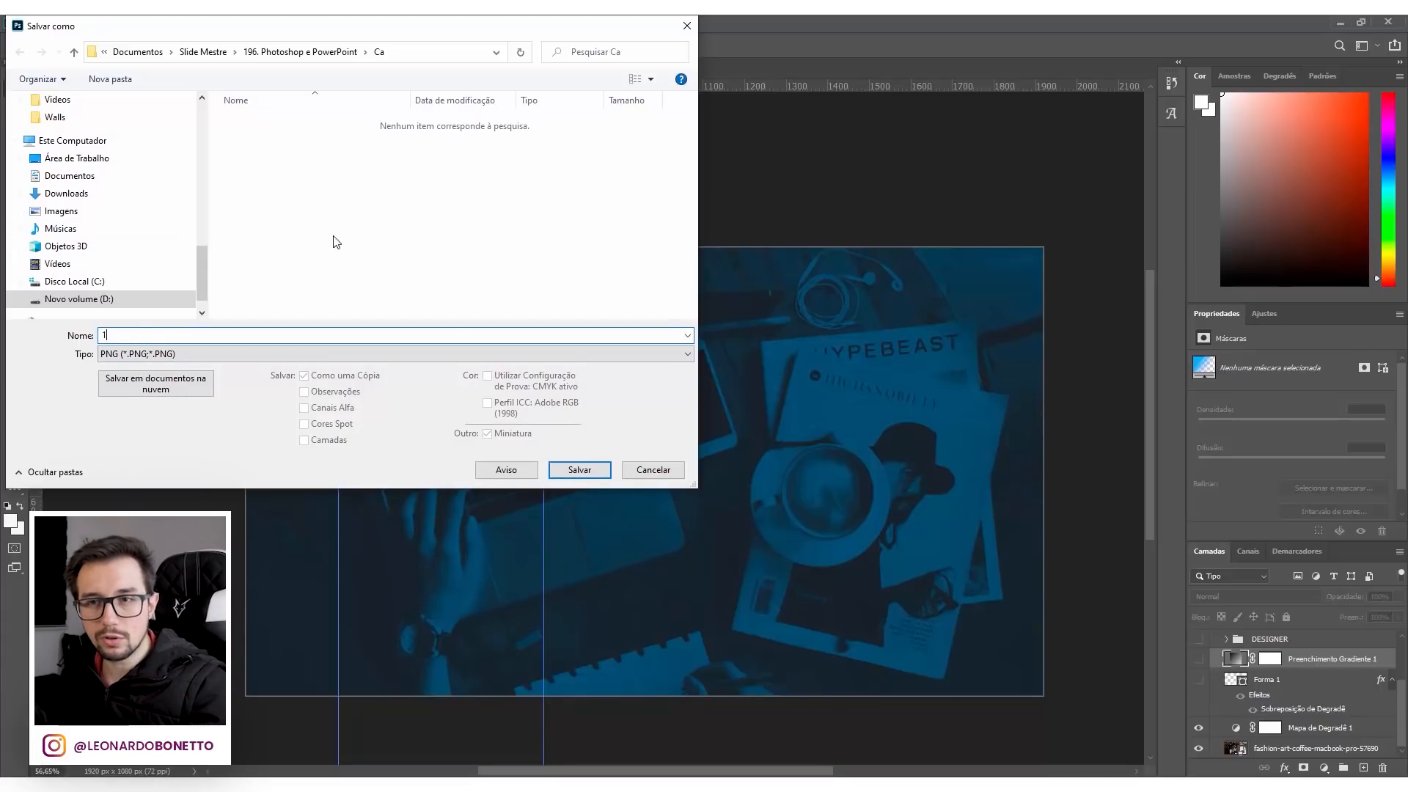
click(579, 471)
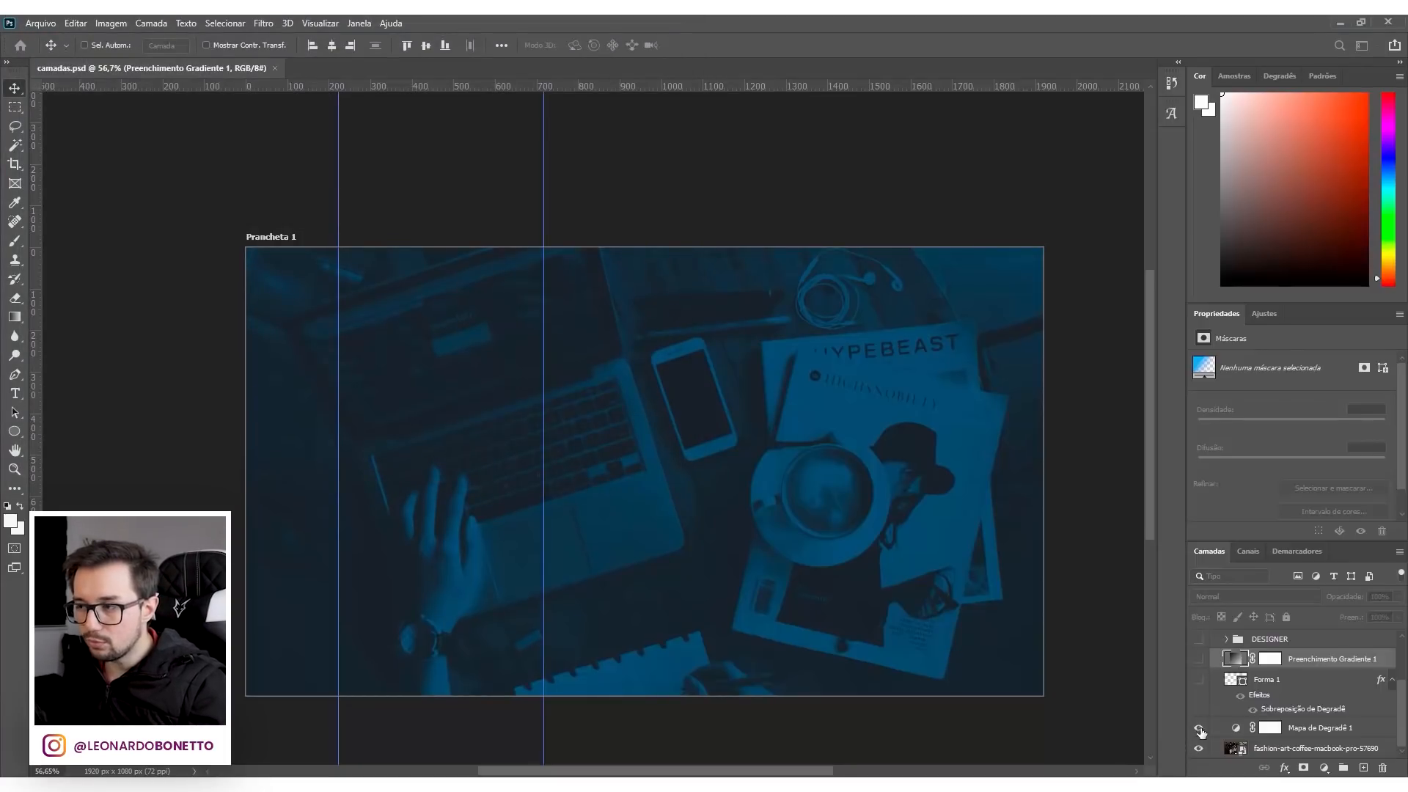
Make Forma 1 the only visible layer and set the Artboard tool's background colour to Transparente
drag(1201, 753, 1199, 681)
click(1210, 682)
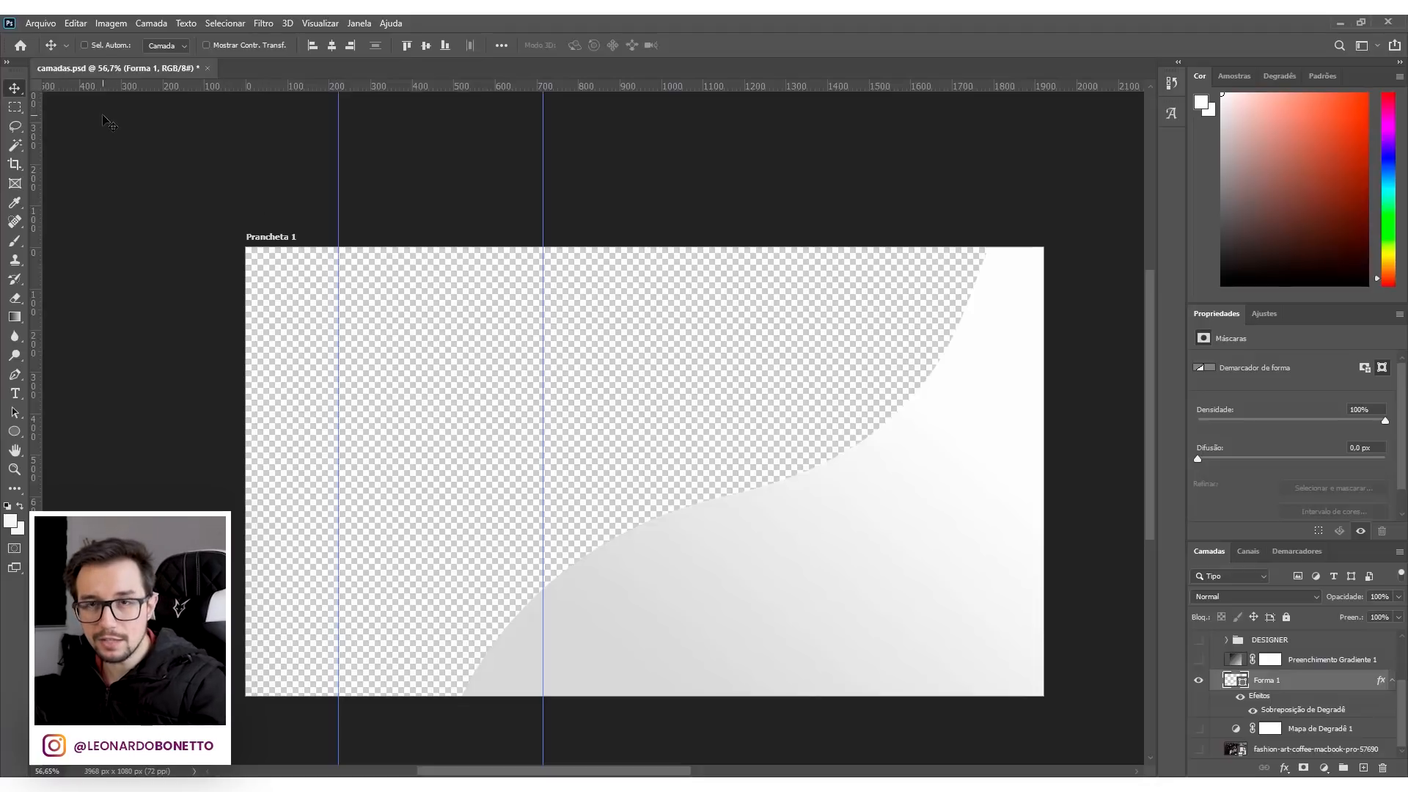
right_click(14, 91)
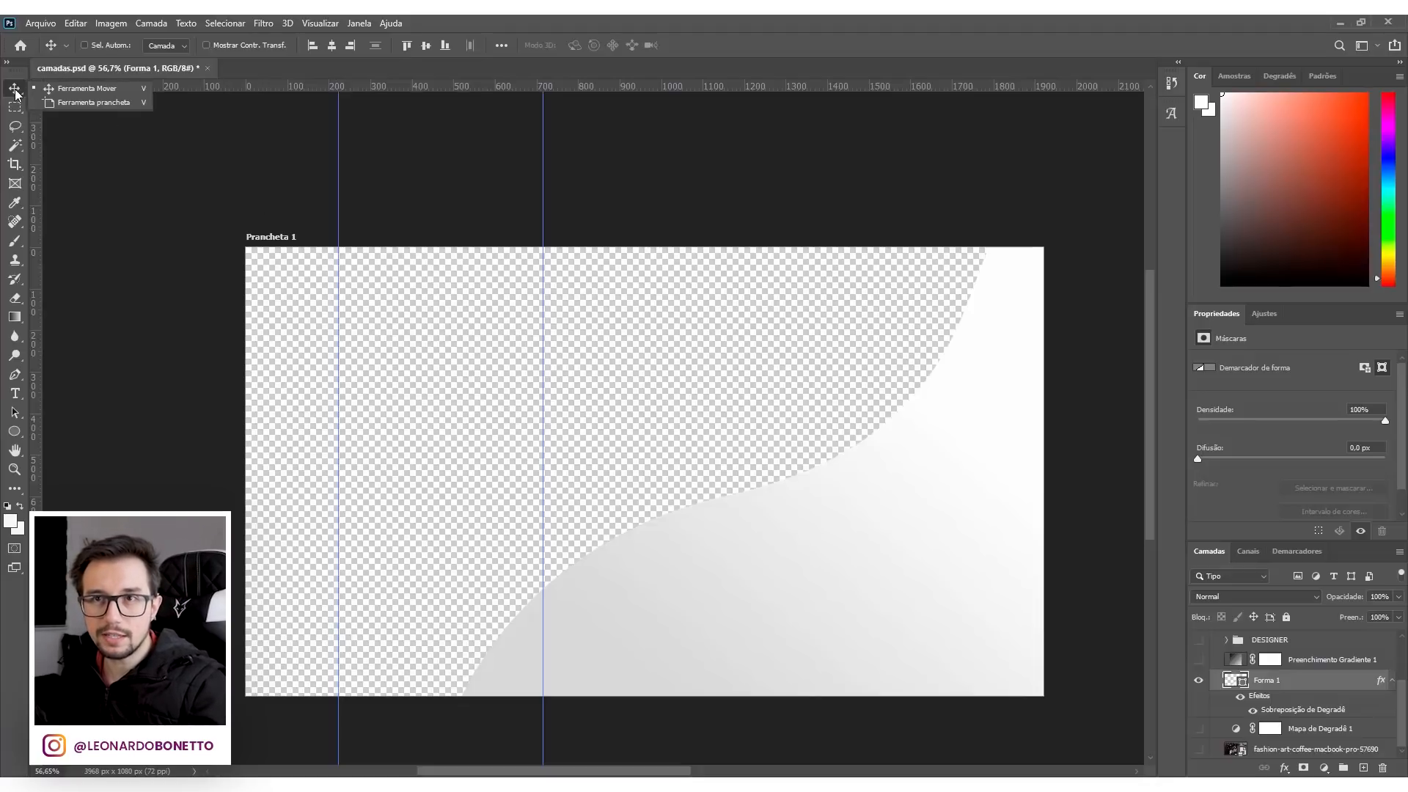
click(76, 103)
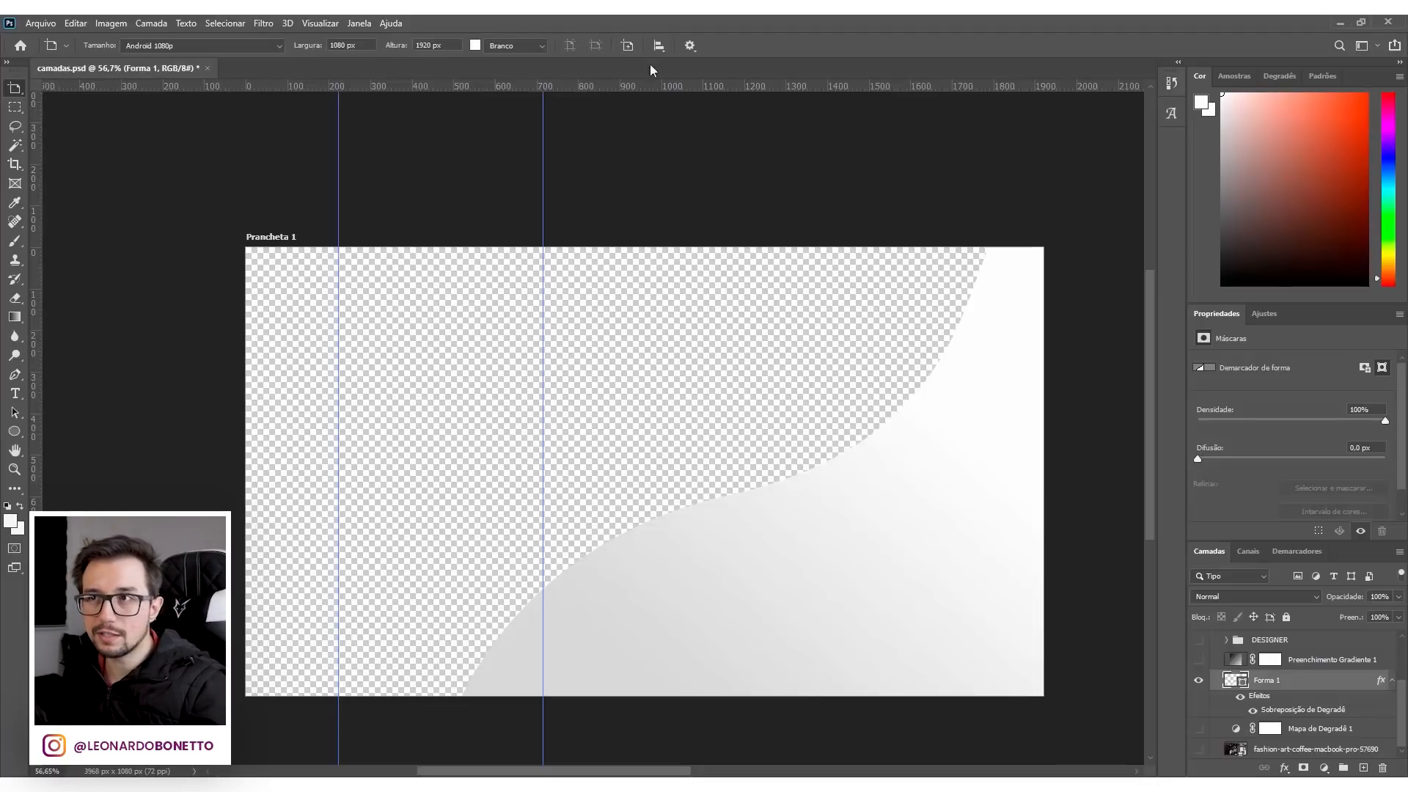
click(520, 46)
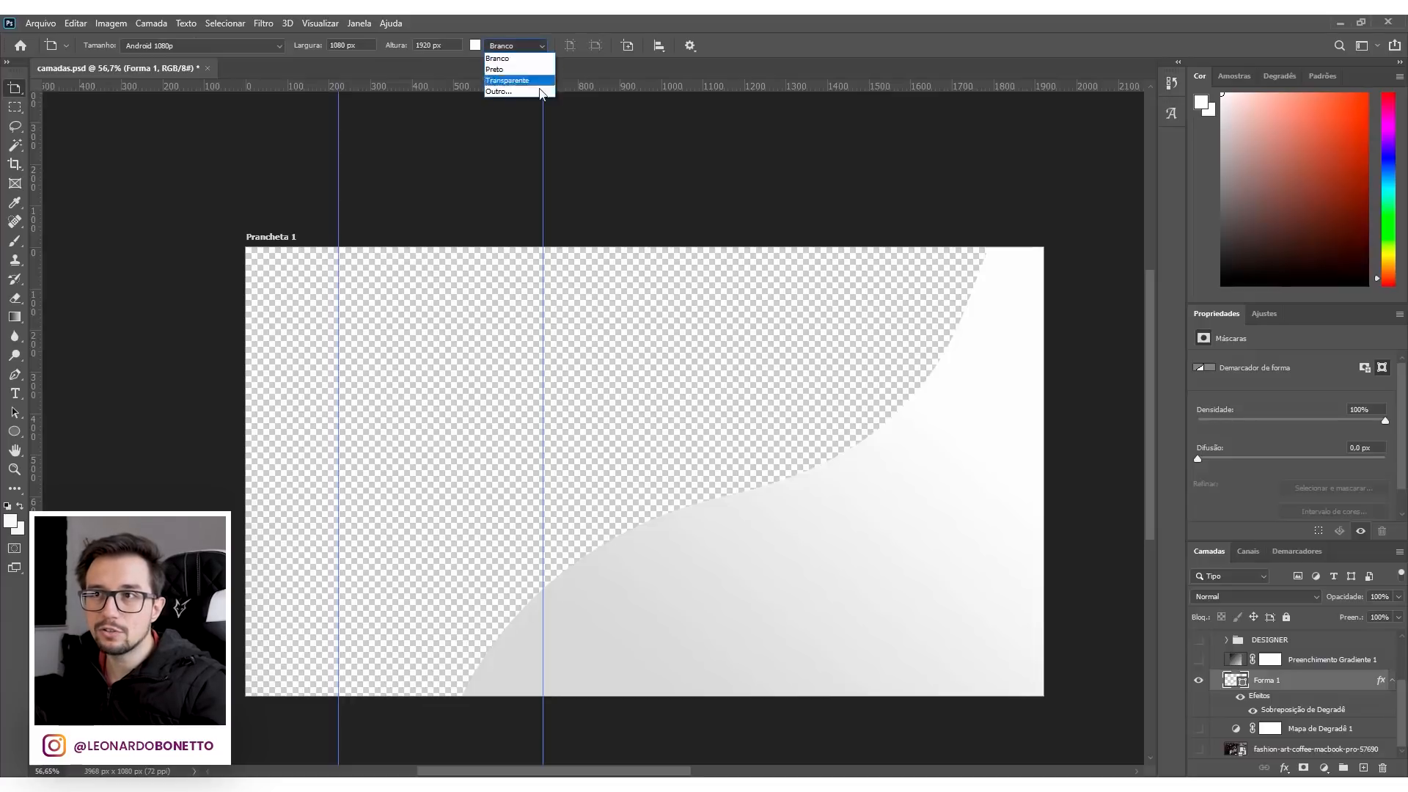
click(522, 80)
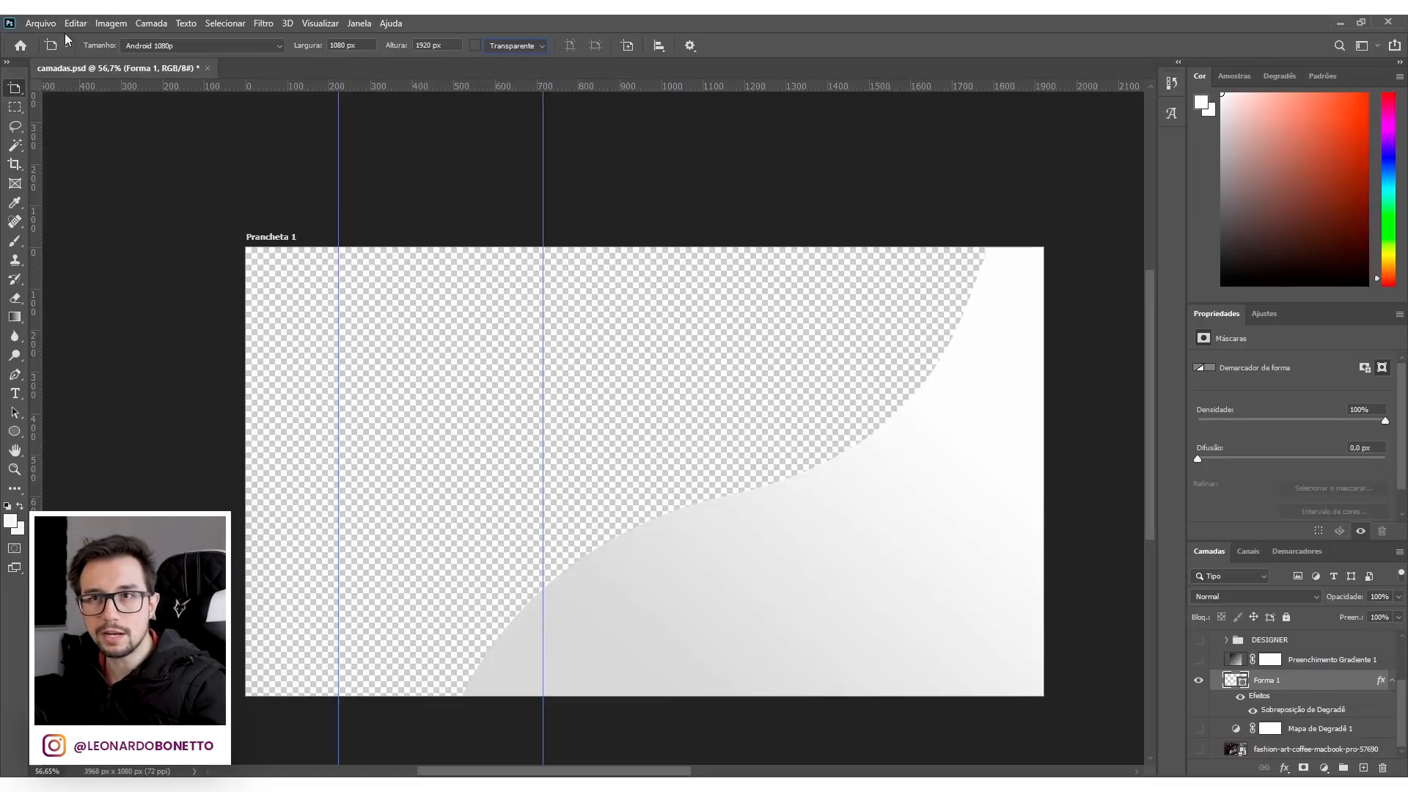
Save the isolated Forma 1 curve in the Ca folder as a PNG named 2
click(43, 24)
click(74, 167)
click(315, 354)
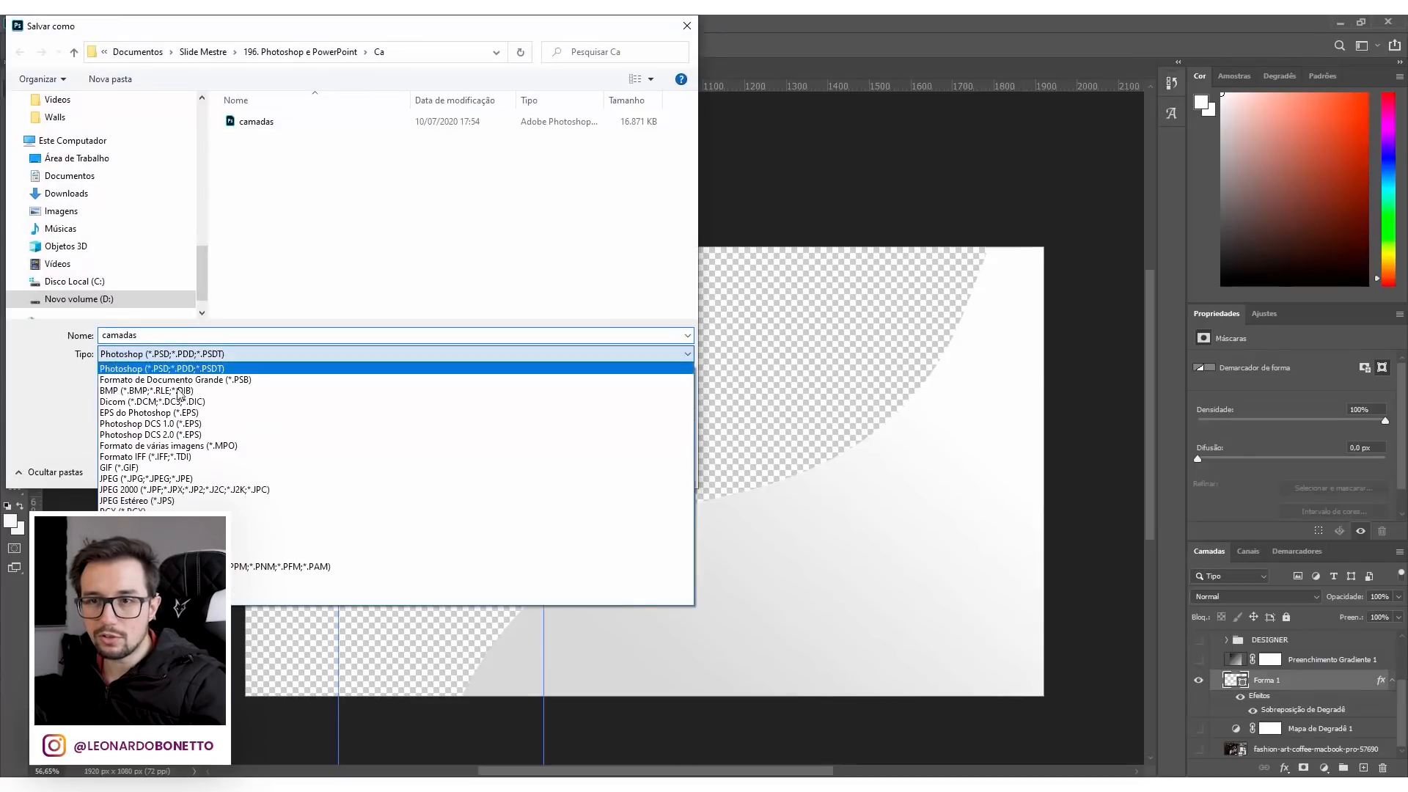
click(124, 556)
click(166, 337)
text(2)
click(601, 470)
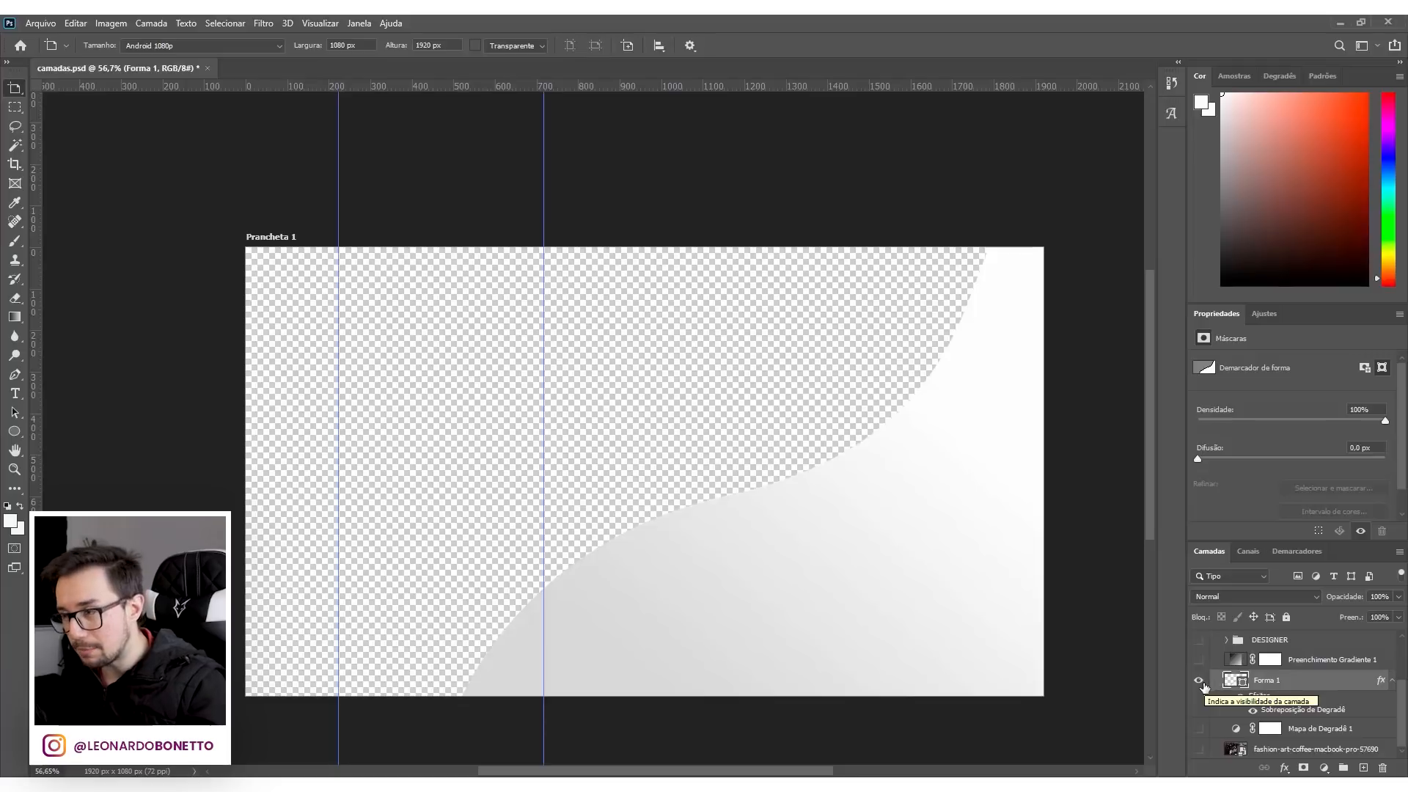
Hide Forma 1, show Preenchimento Gradiente 1 alone, and save it as a PNG in the Ca folder
click(1198, 681)
click(1199, 661)
click(40, 25)
click(66, 200)
click(183, 355)
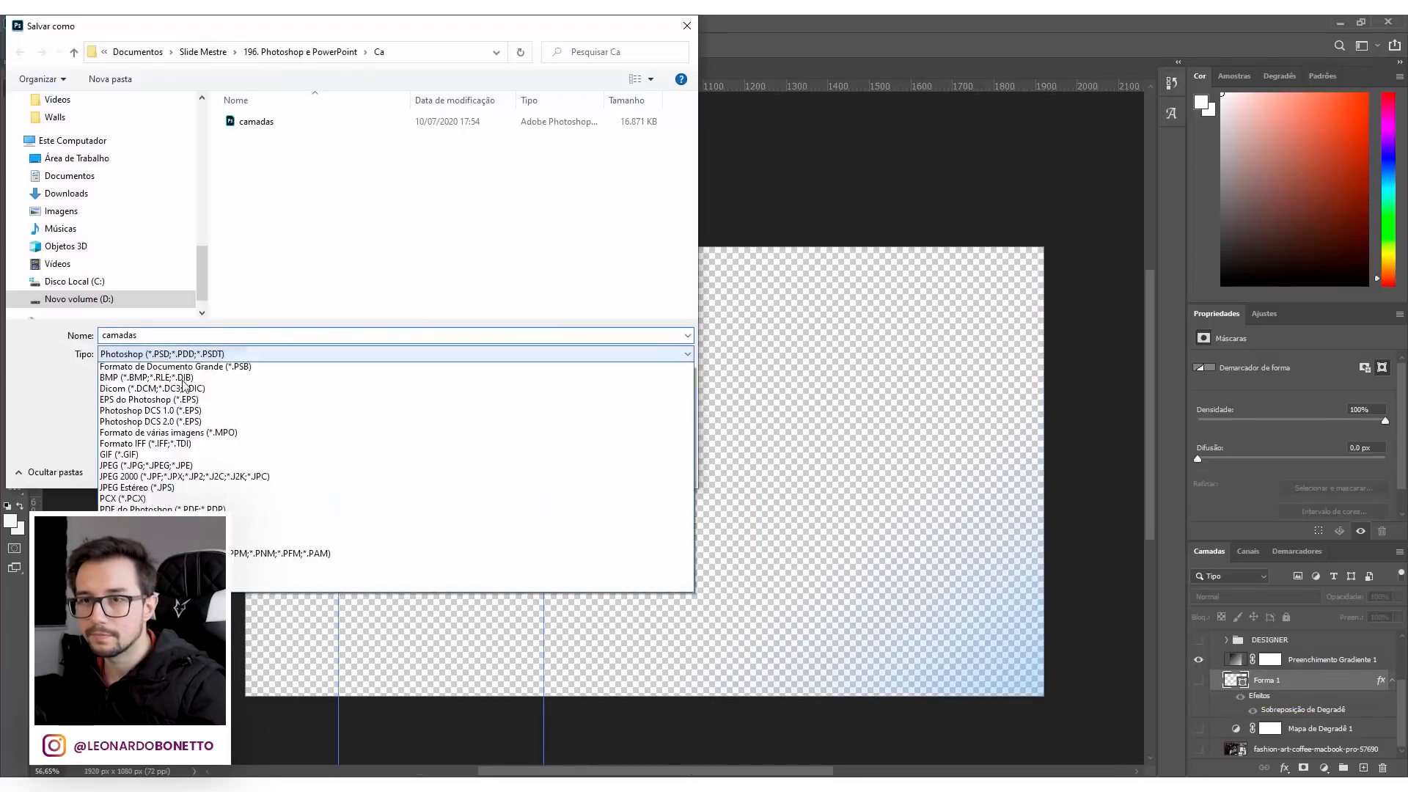
click(176, 540)
click(173, 338)
key(Return)
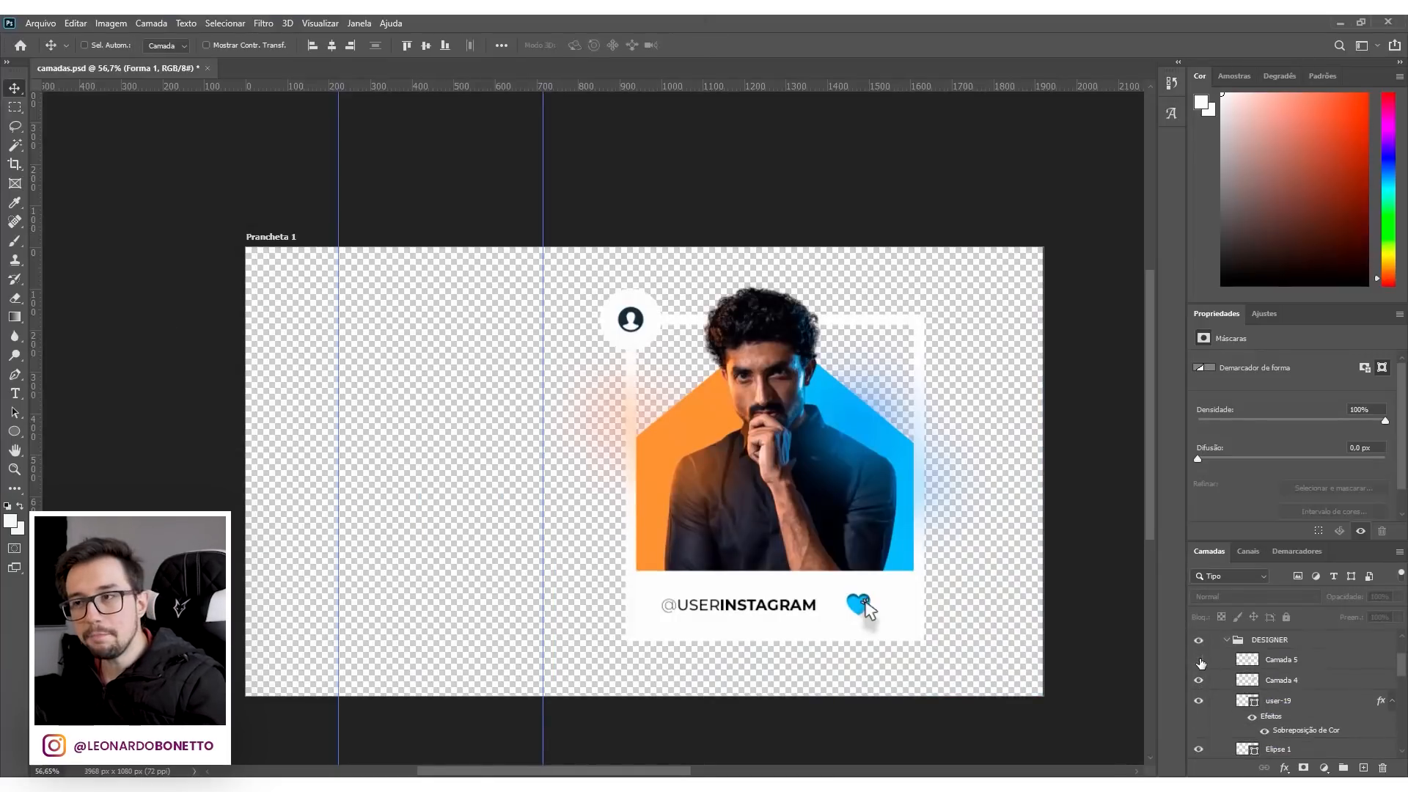
Hide the coloured glow layers Camada 5 and Camada 4 in the DESIGNER group
click(1199, 661)
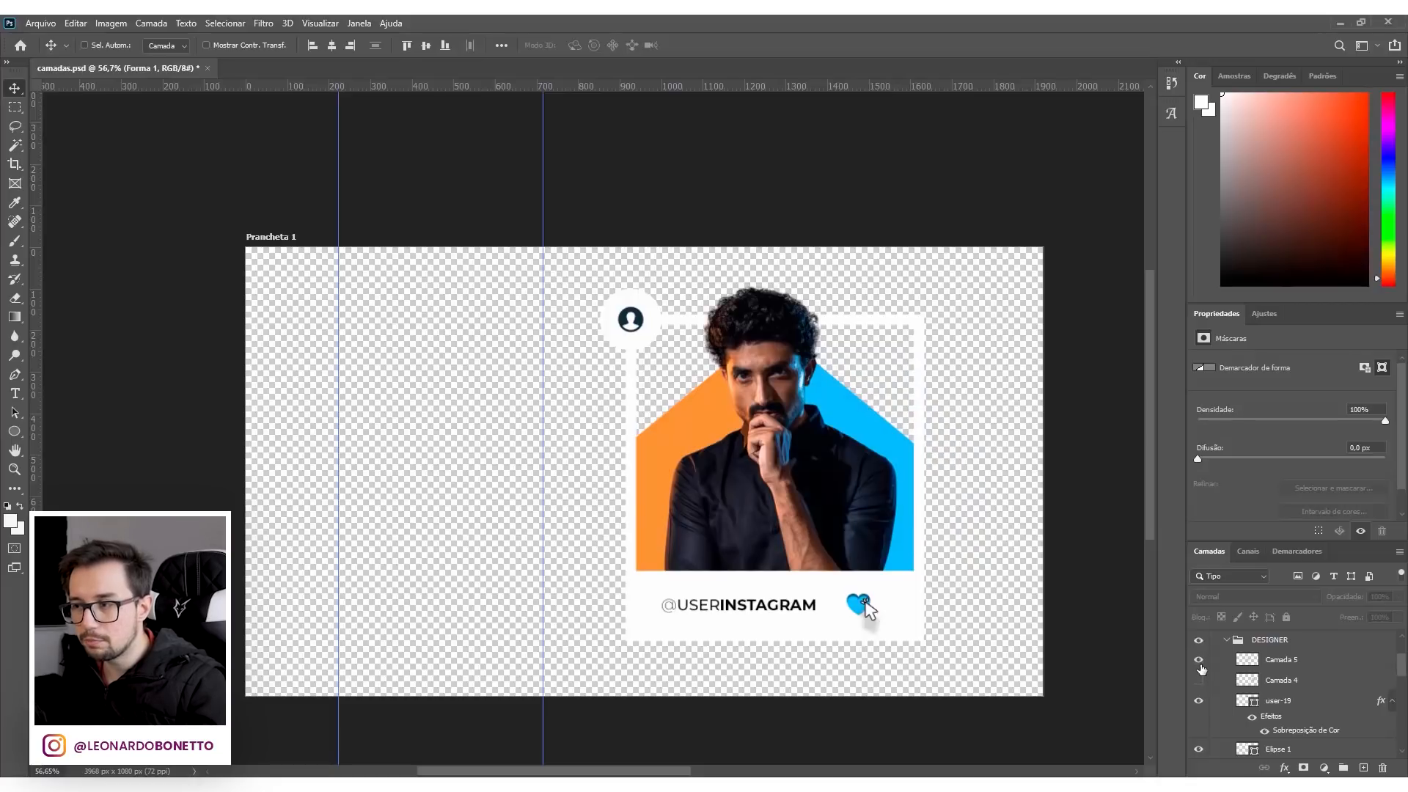
click(1199, 661)
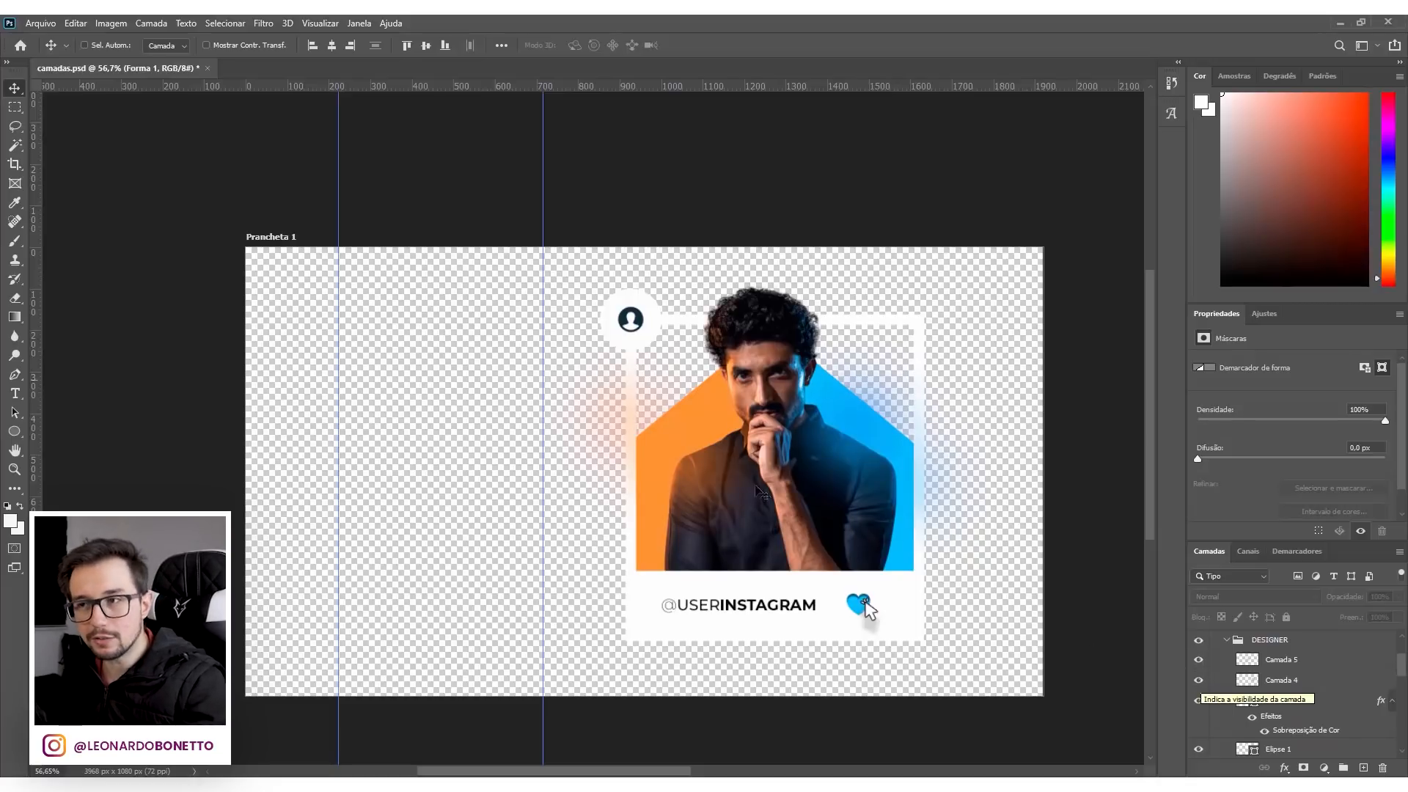
click(1198, 661)
click(1198, 681)
scroll(1217, 667, down, 3)
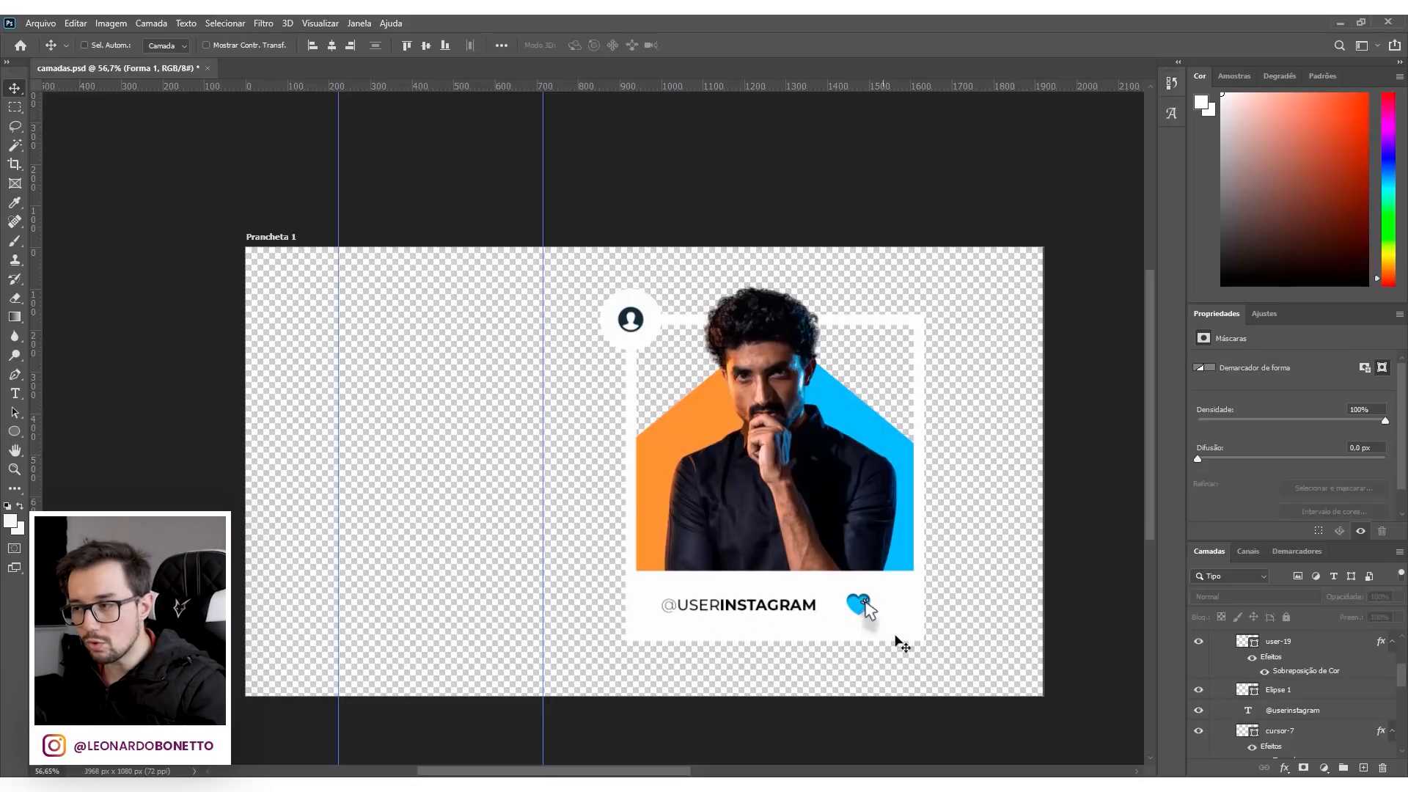
scroll(1228, 684, down, 3)
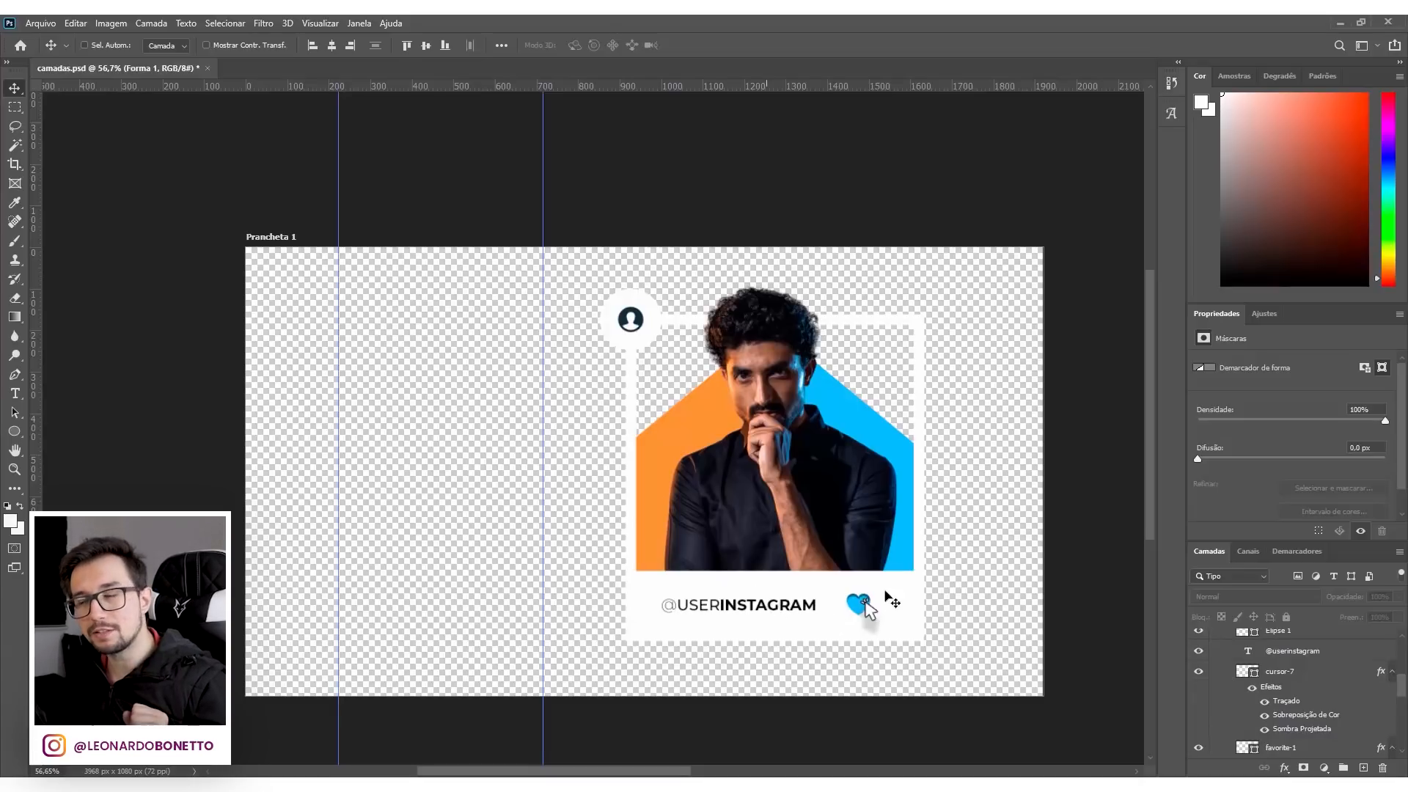
scroll(1258, 684, up, 2)
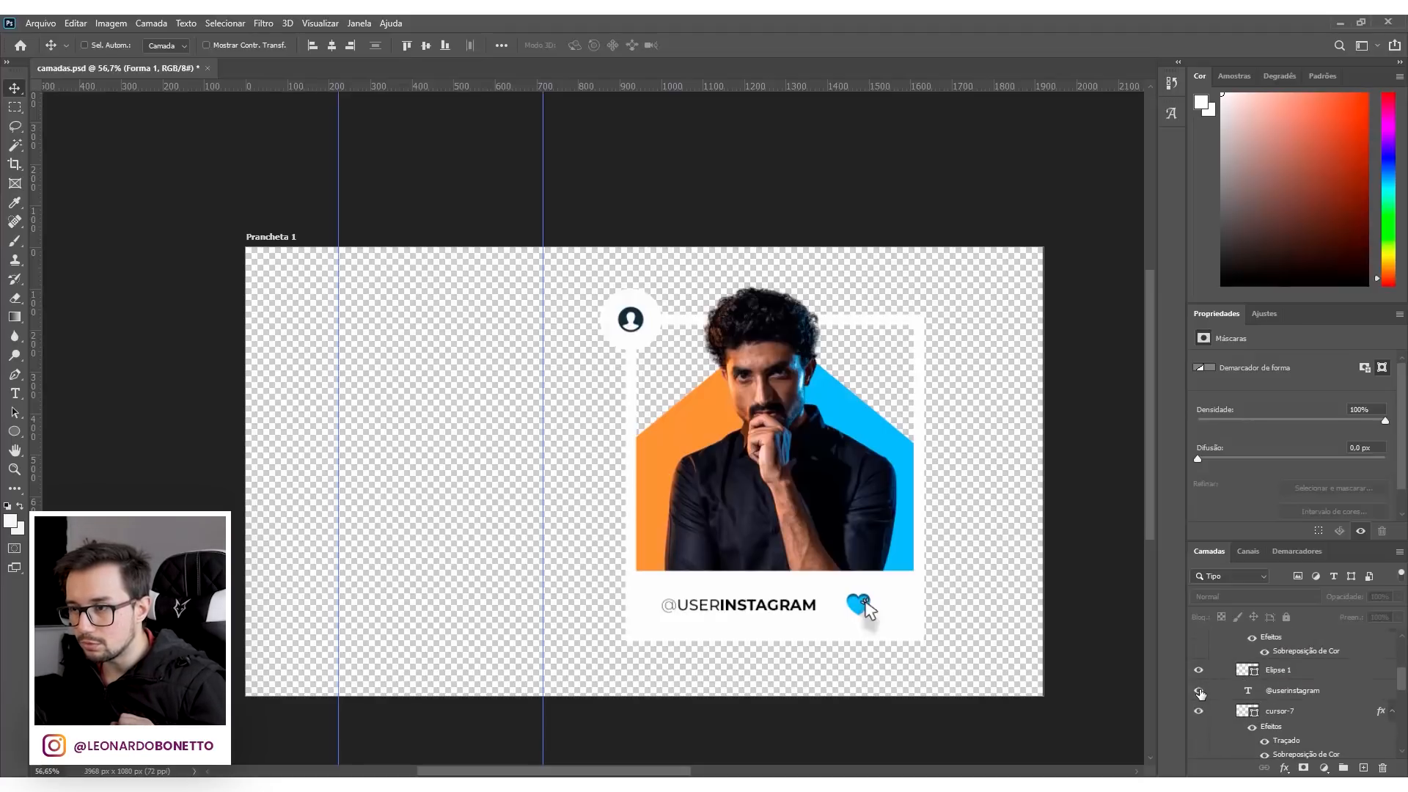
click(1199, 691)
click(1199, 711)
scroll(1201, 704, down, 3)
click(1199, 692)
scroll(1261, 700, up, 2)
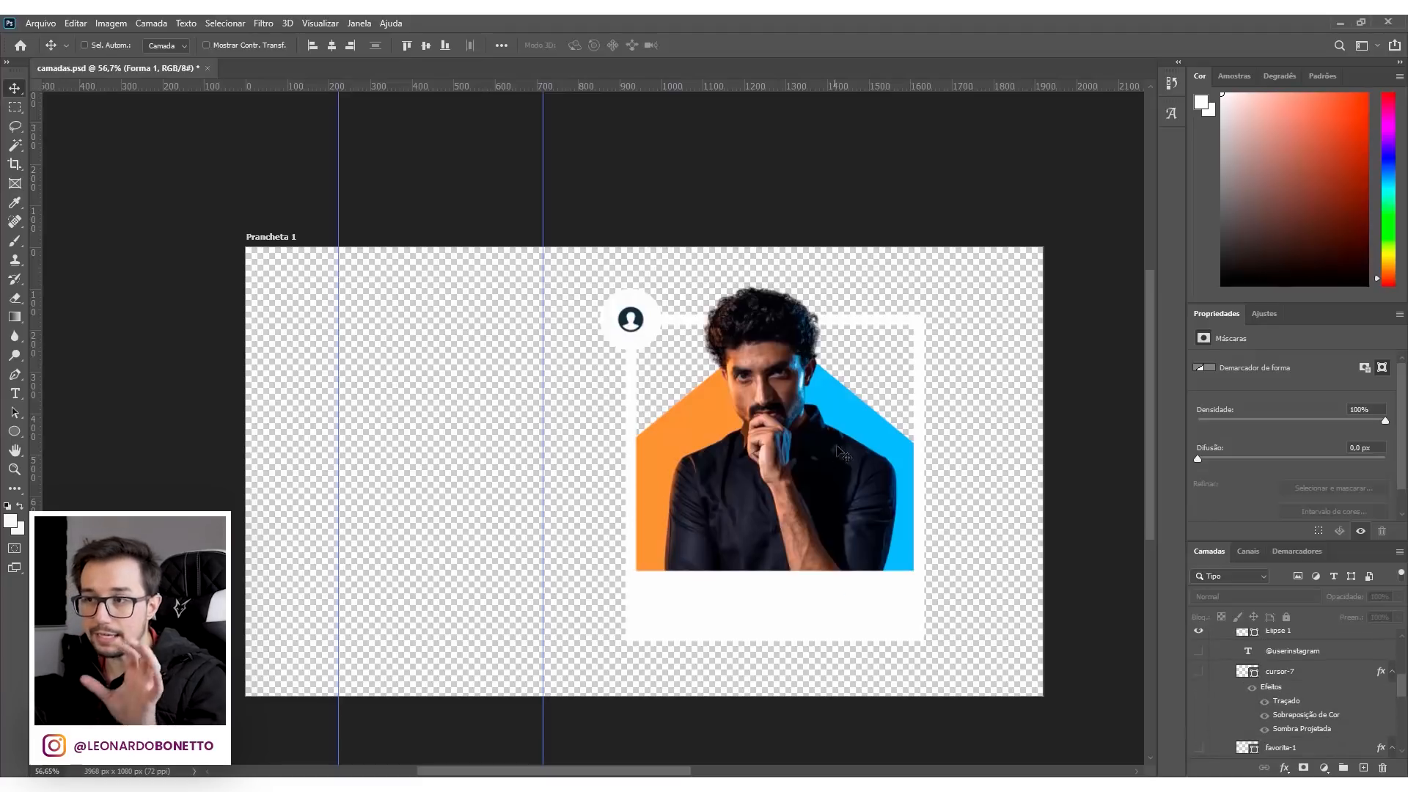
Save the visible Instagram card with the man's photo as a PNG named 4 in the Ca folder
click(39, 23)
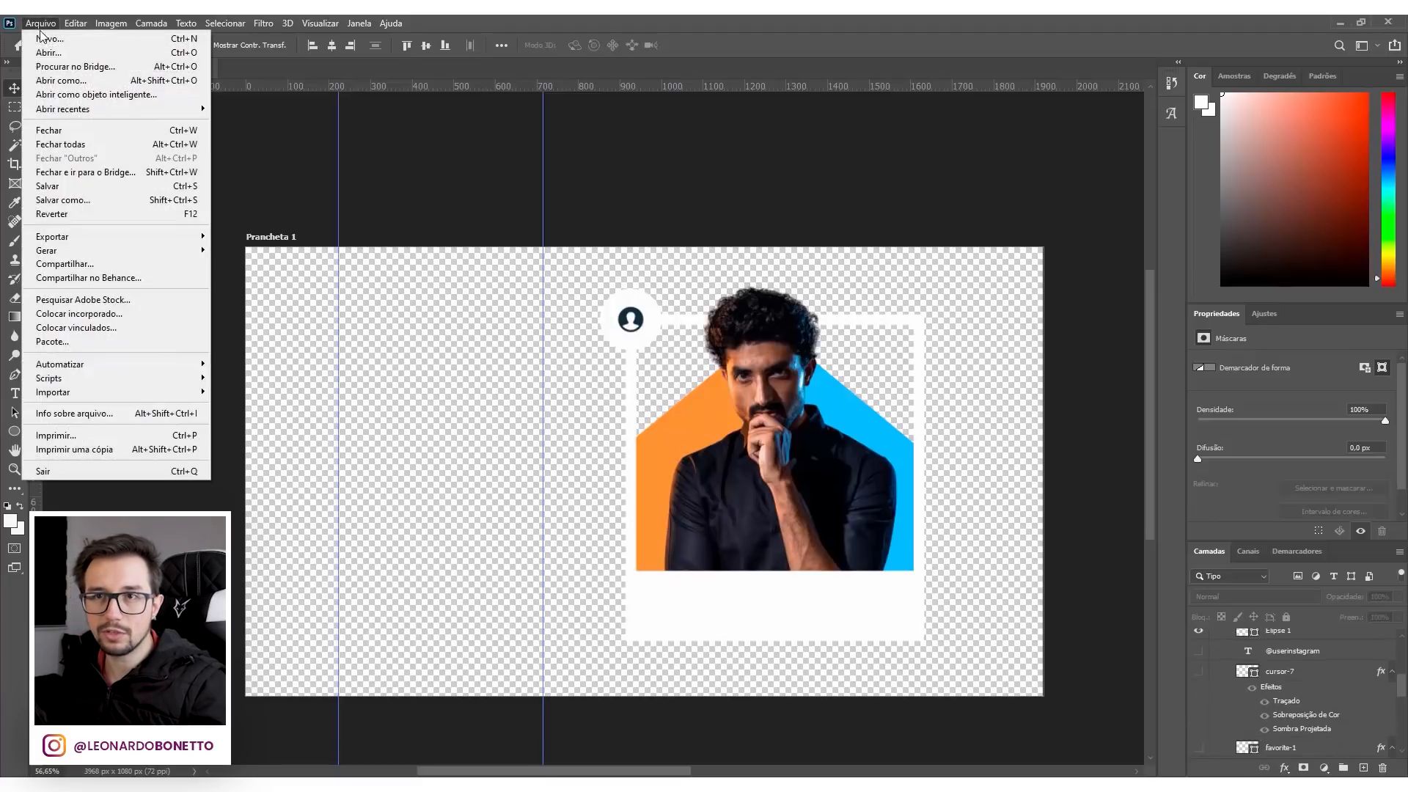
click(63, 199)
click(202, 354)
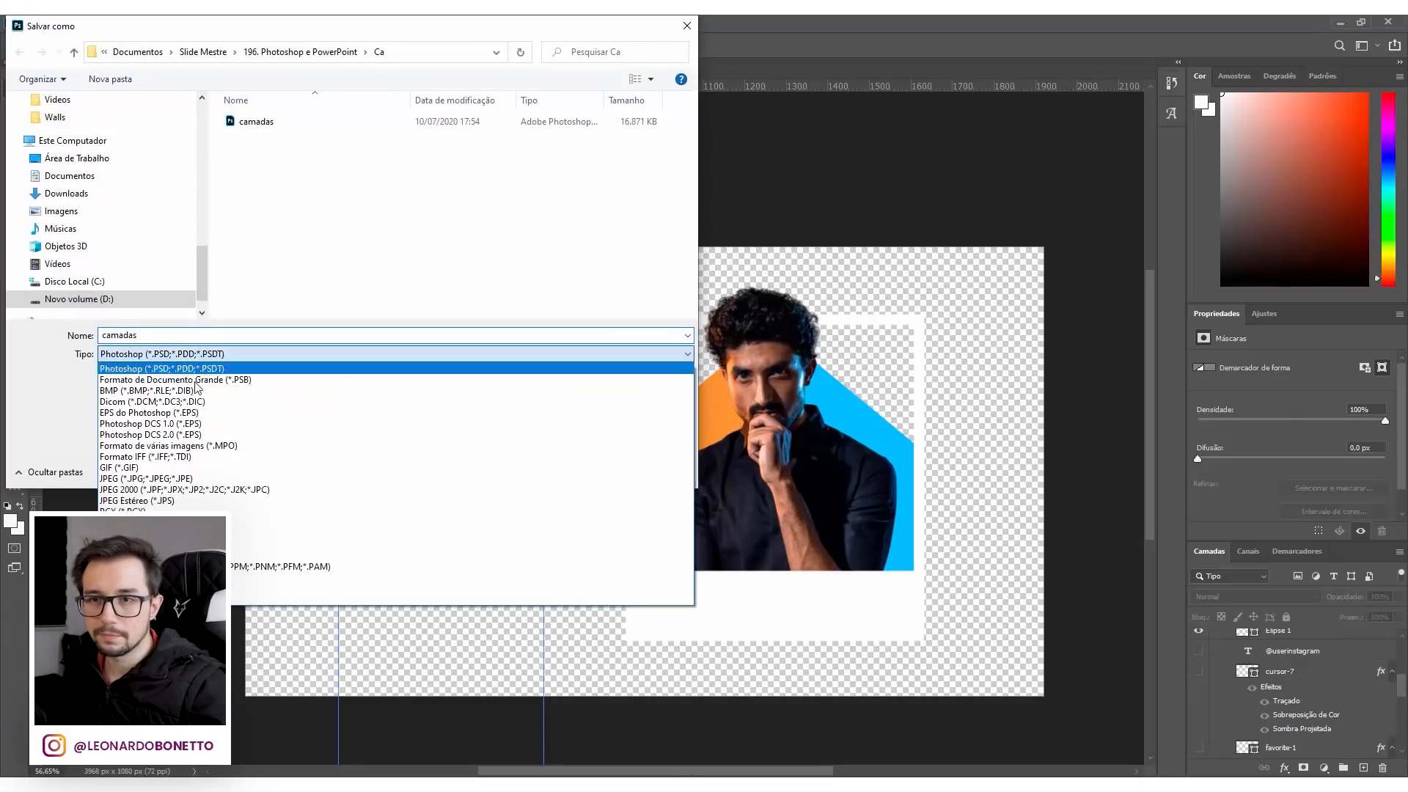
click(176, 544)
double_click(170, 333)
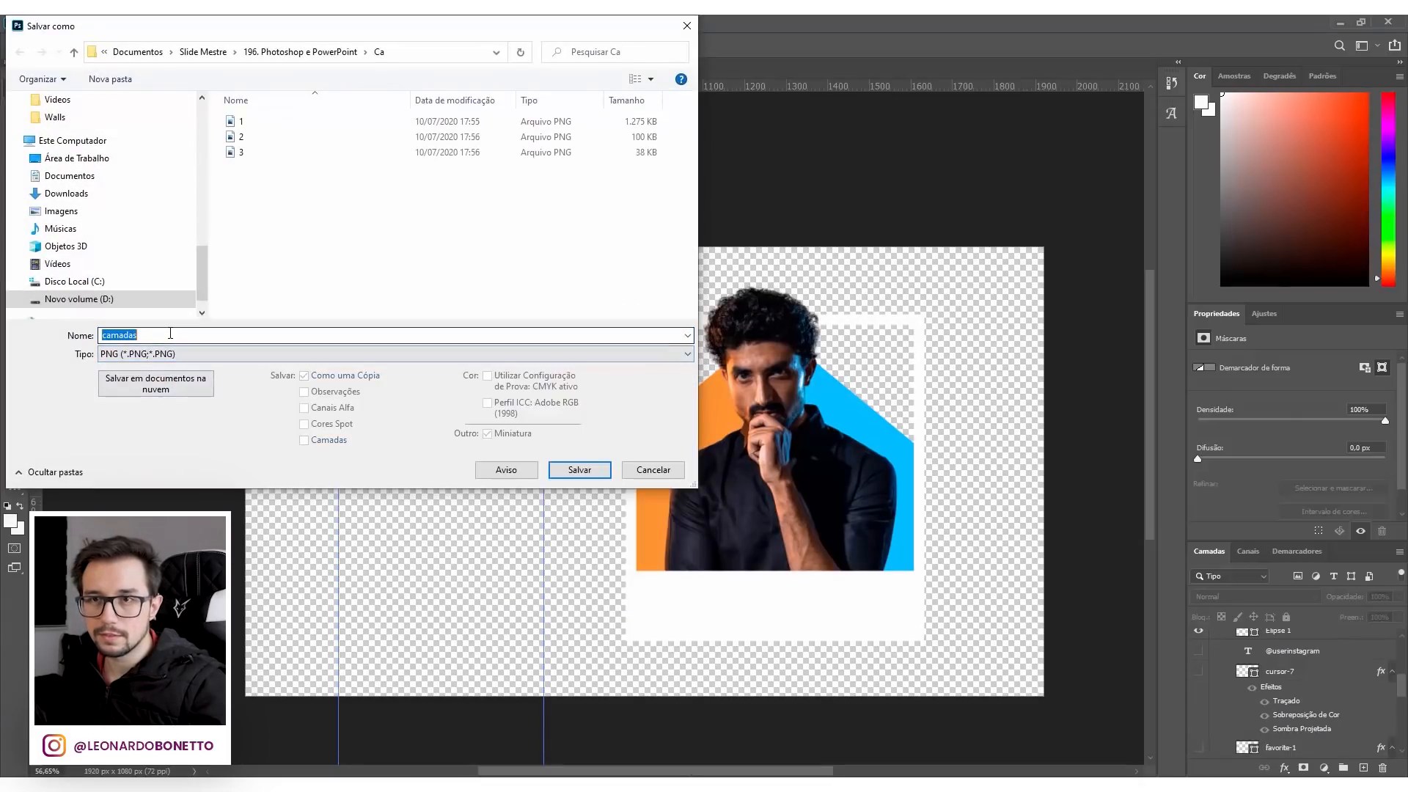
text(4)
key(Return)
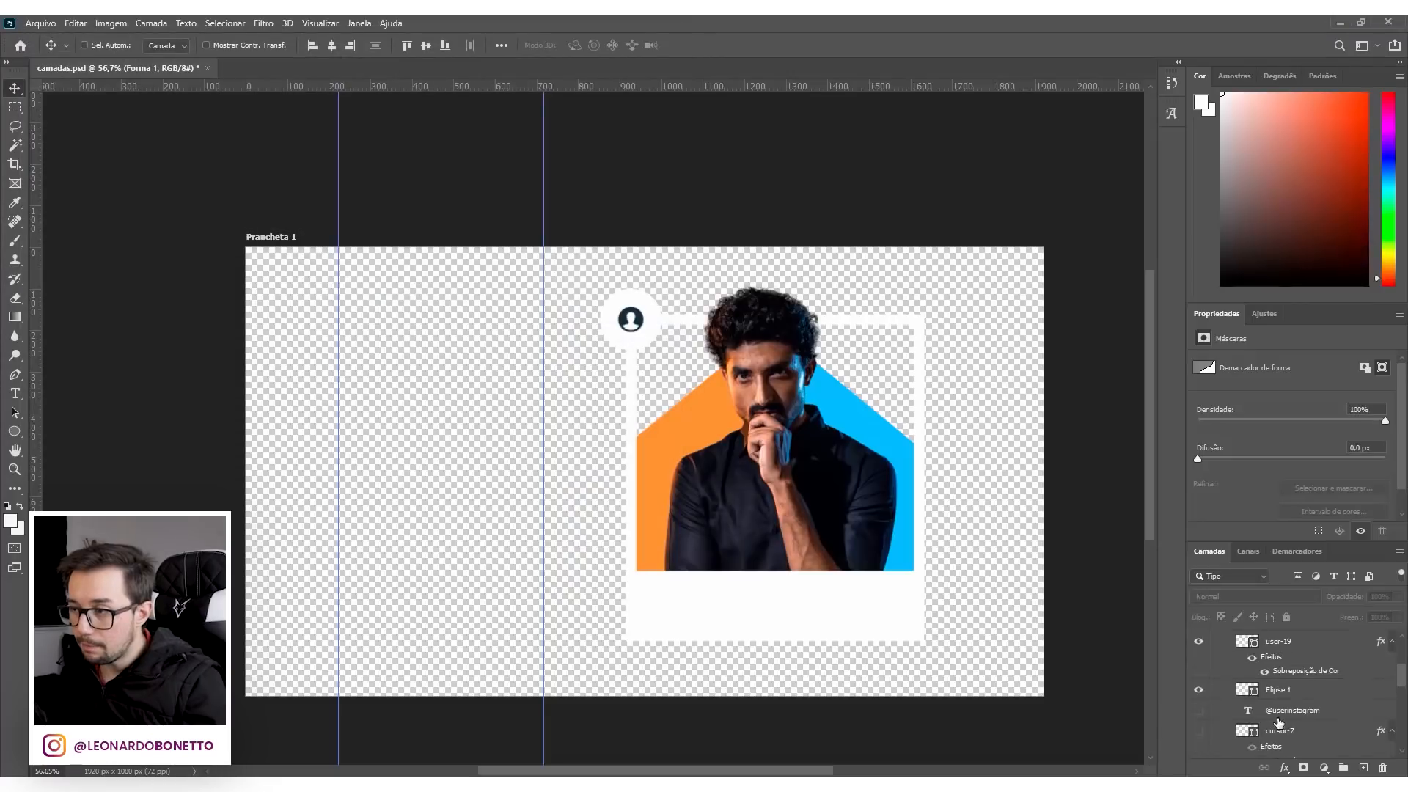
Hide Elipse 1, user-19 and the card's photo and frame layers, and show only the favorite-1 heart
click(1197, 690)
click(1198, 642)
scroll(1237, 683, up, 3)
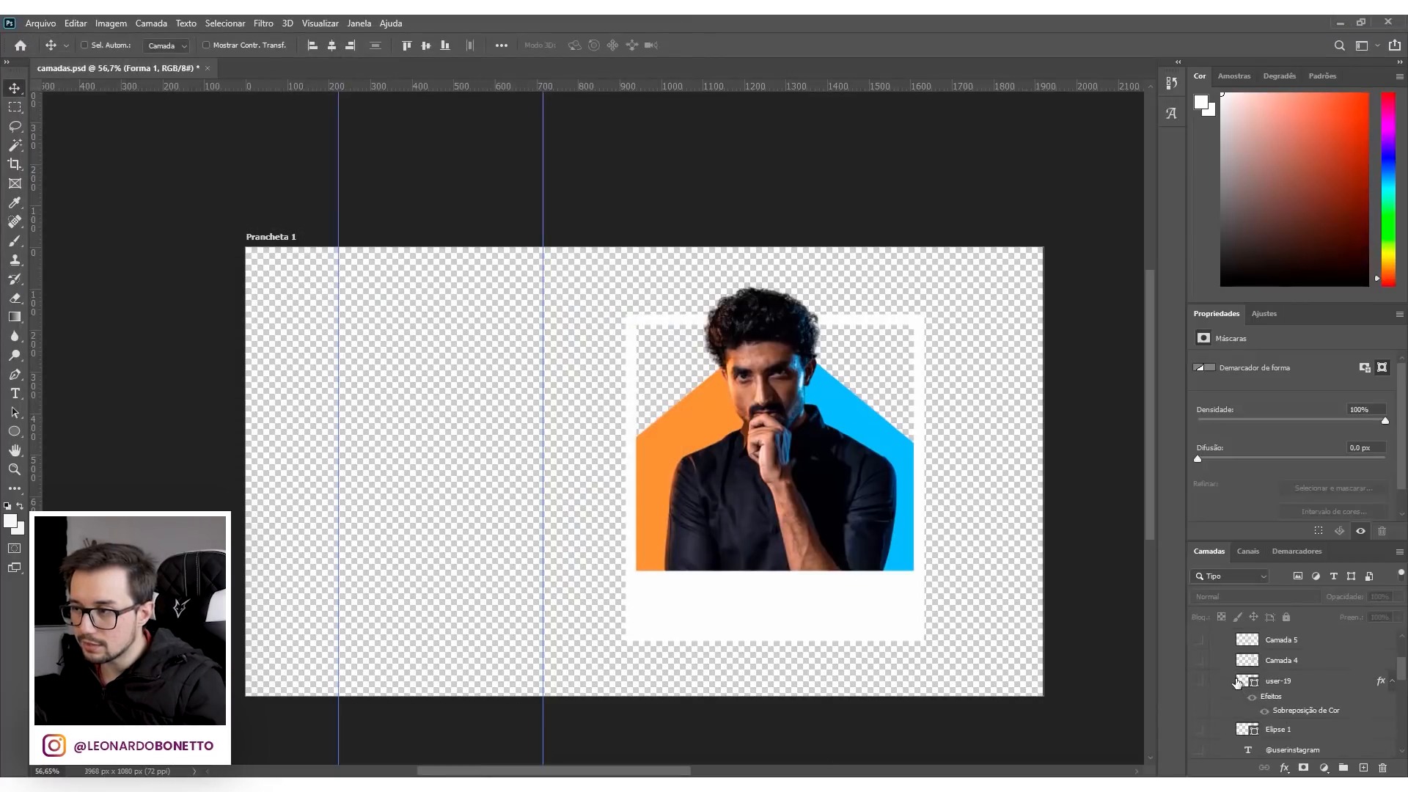
scroll(1237, 683, down, 5)
drag(1198, 679, 1198, 722)
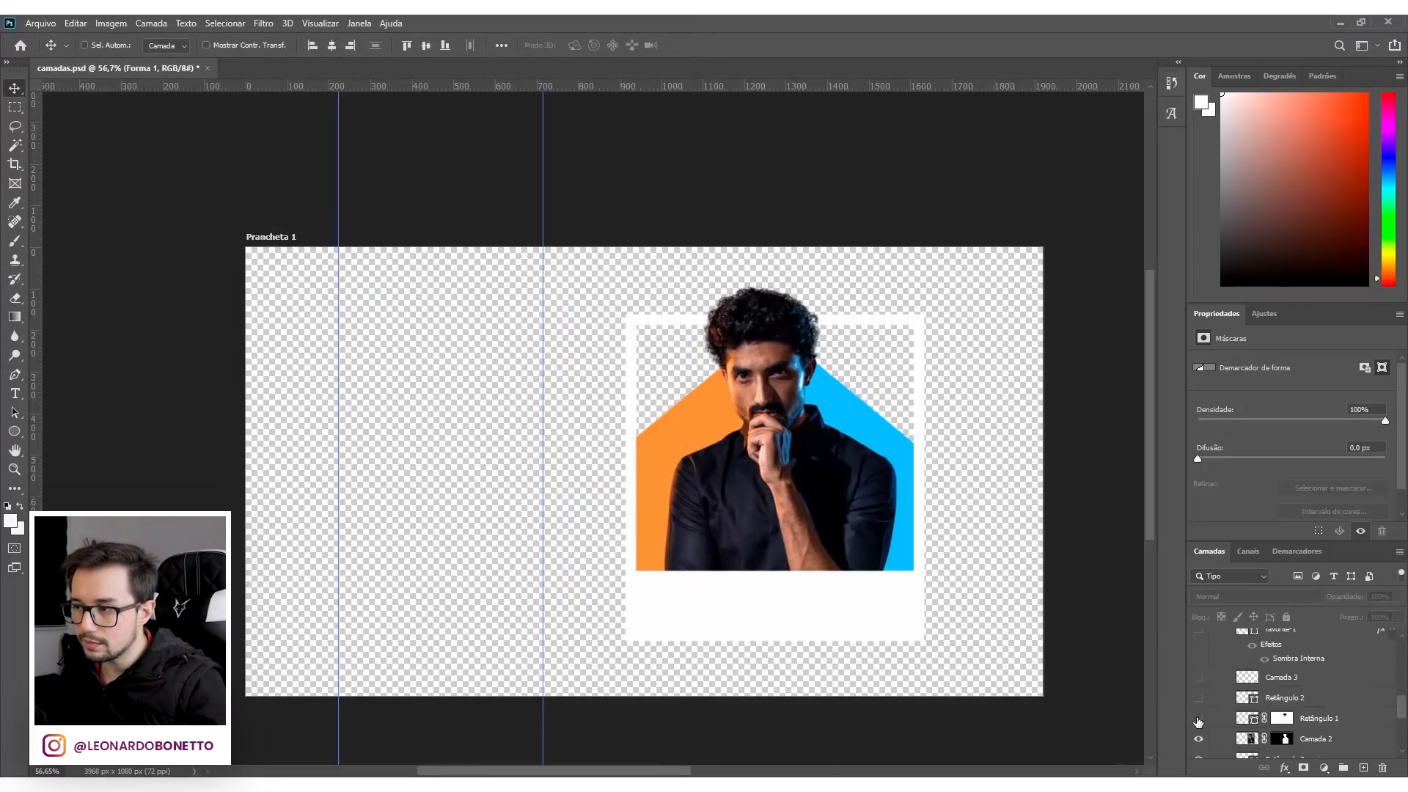
click(1199, 708)
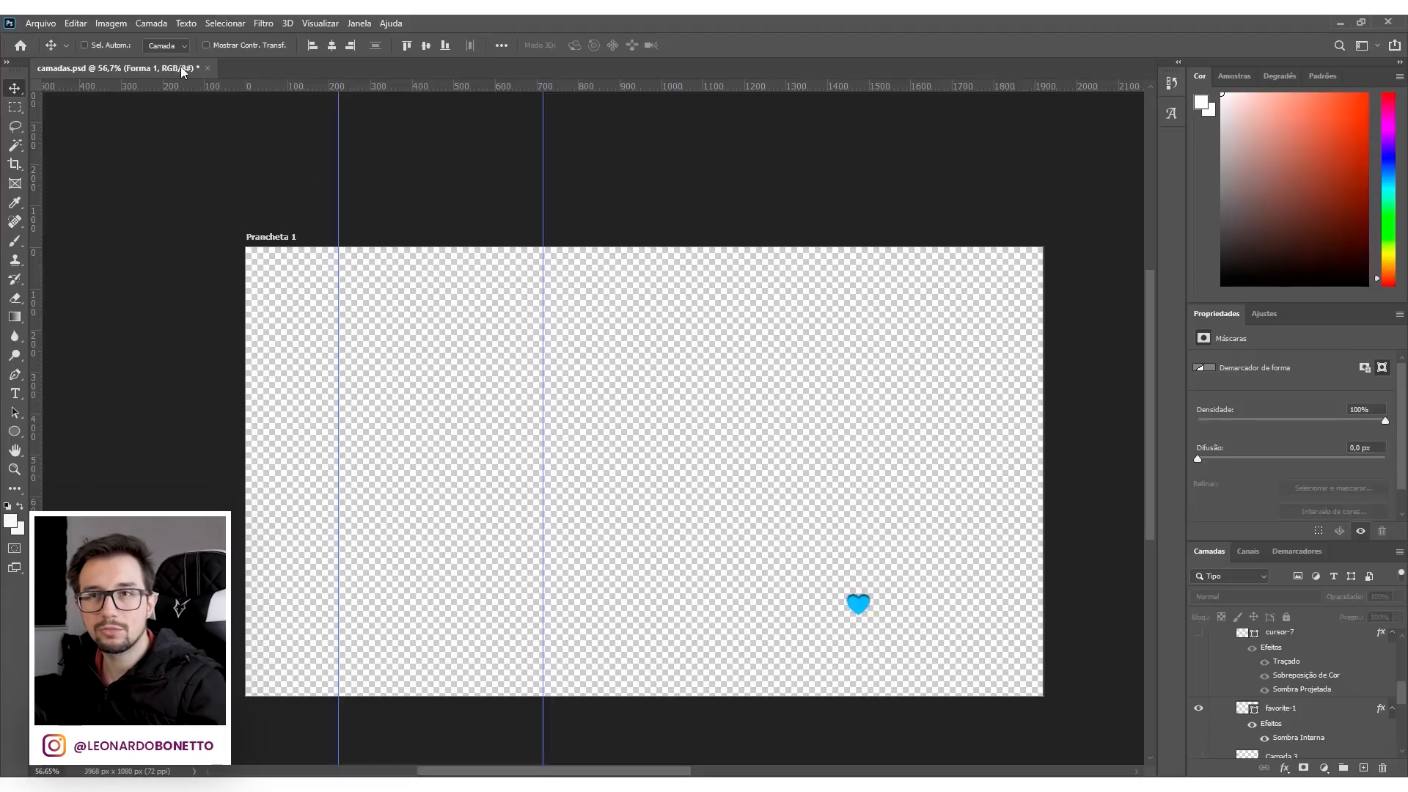
Save the isolated blue heart as a PNG named 5 in the Ca folder
click(46, 24)
click(110, 195)
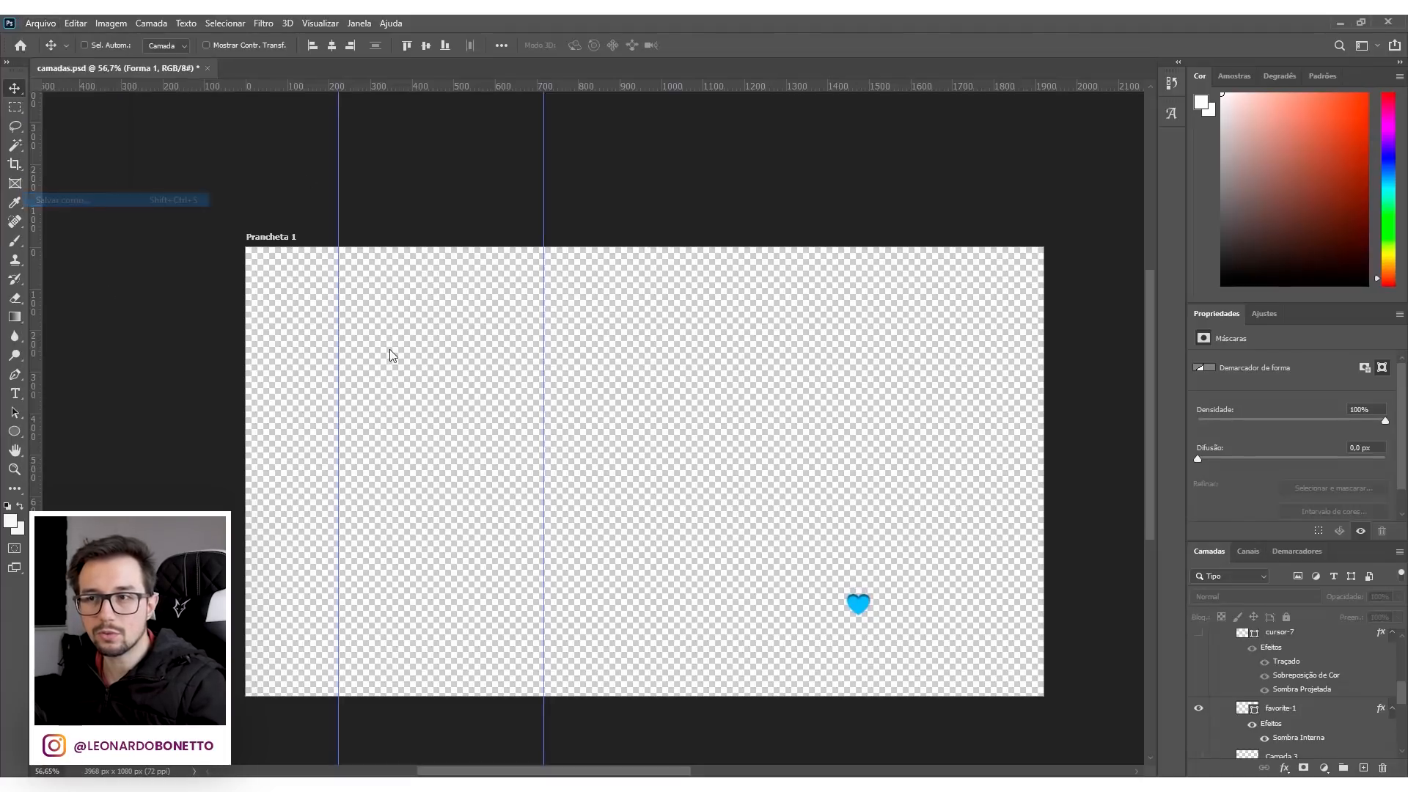
click(340, 357)
click(220, 556)
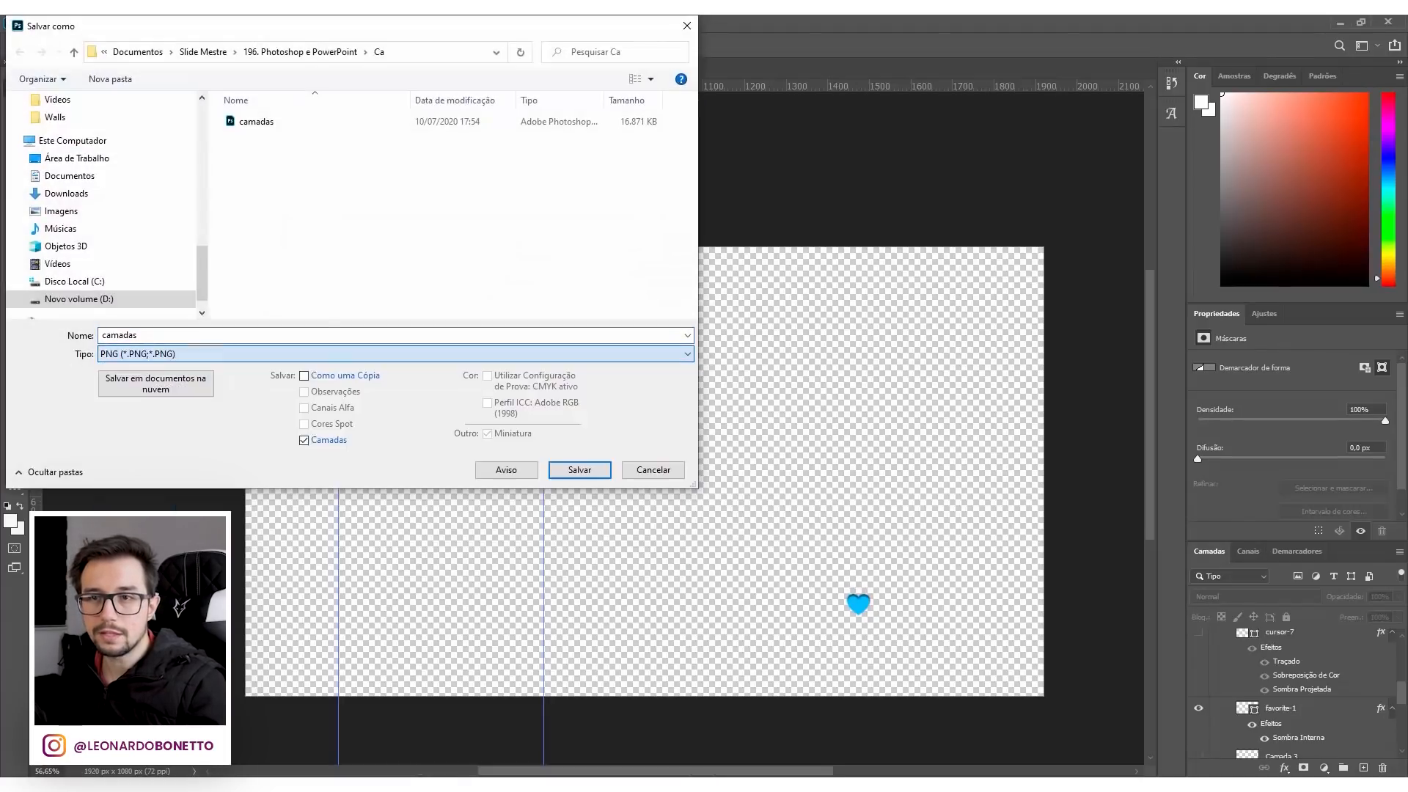
double_click(169, 337)
text(5)
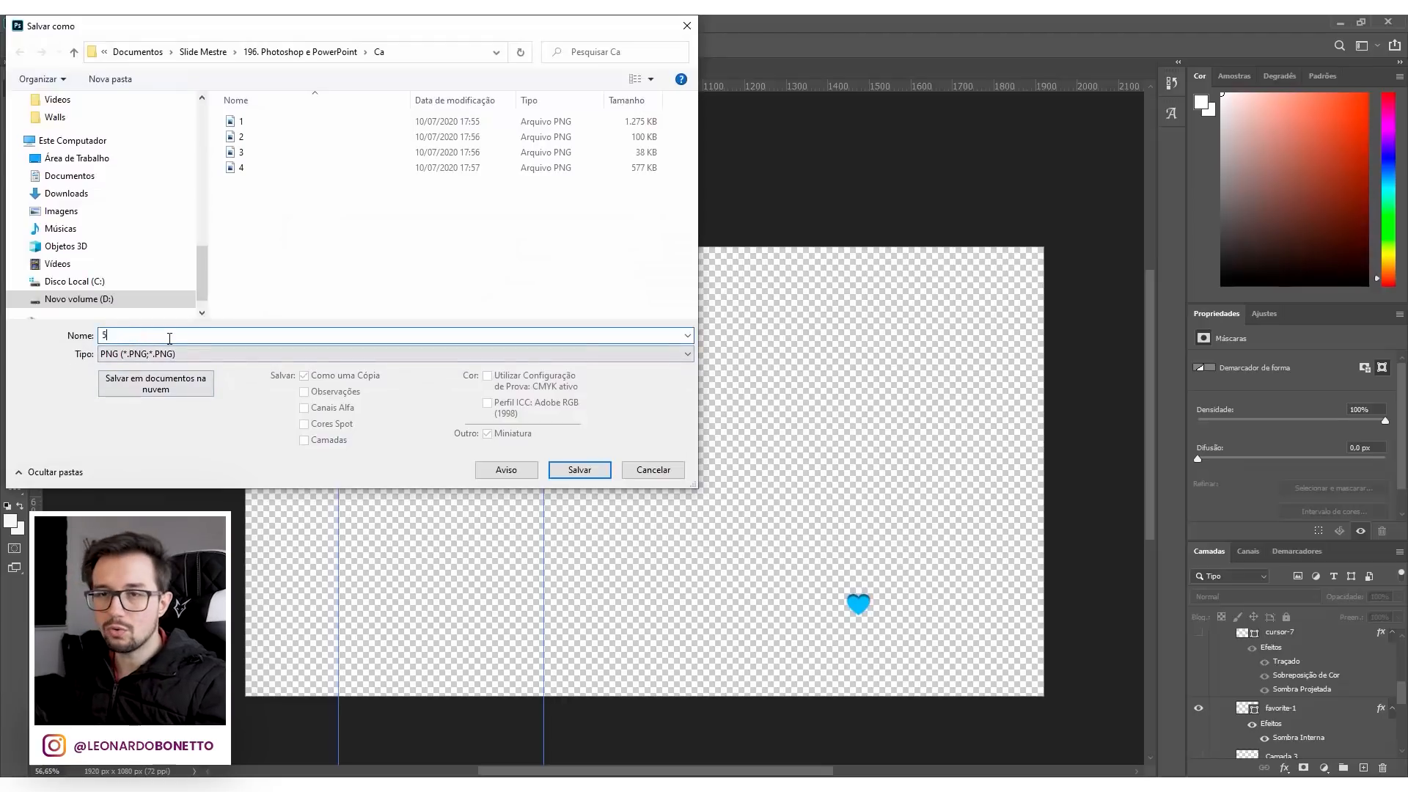
key(Return)
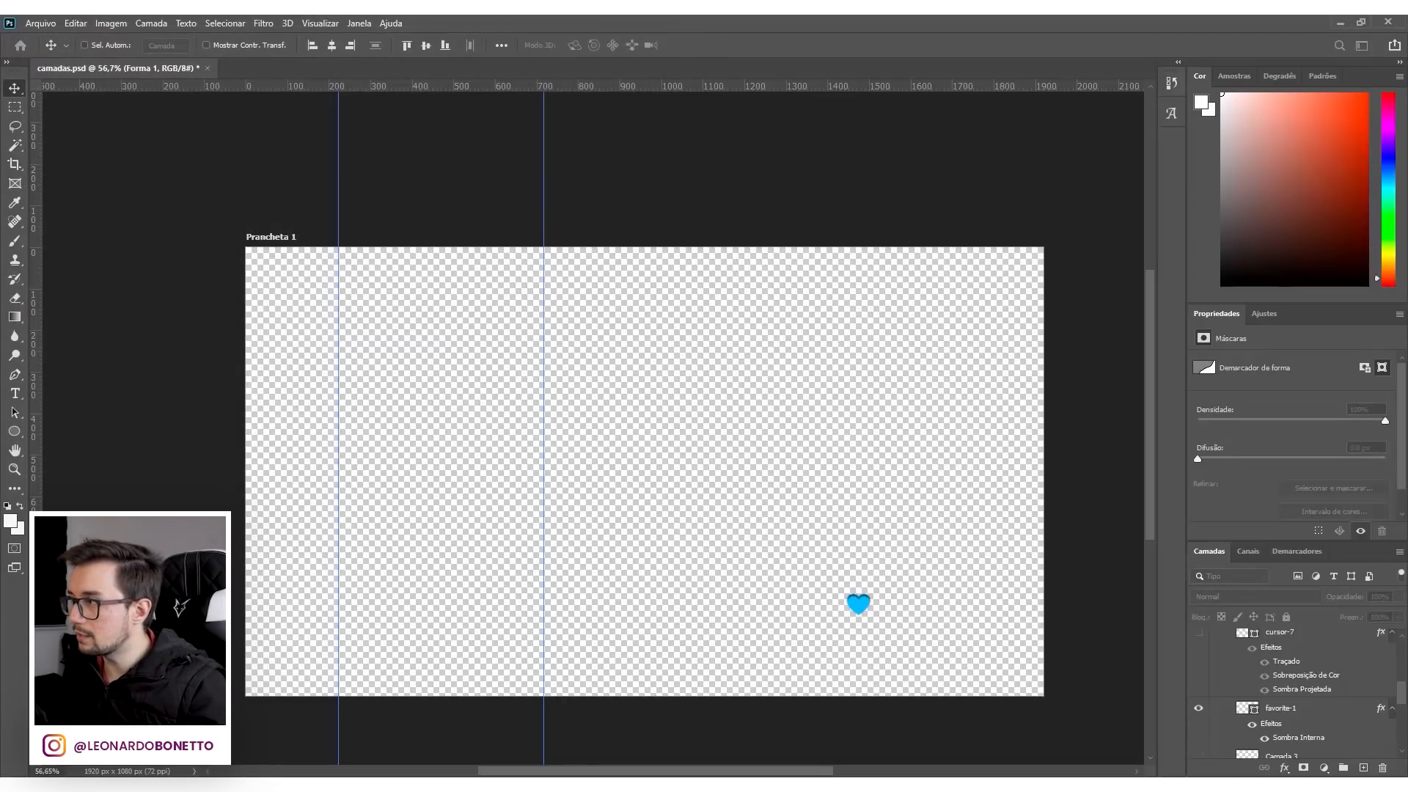
Hide the favorite-1 heart and show the cursor-7 layer in its place
click(1198, 707)
click(1198, 633)
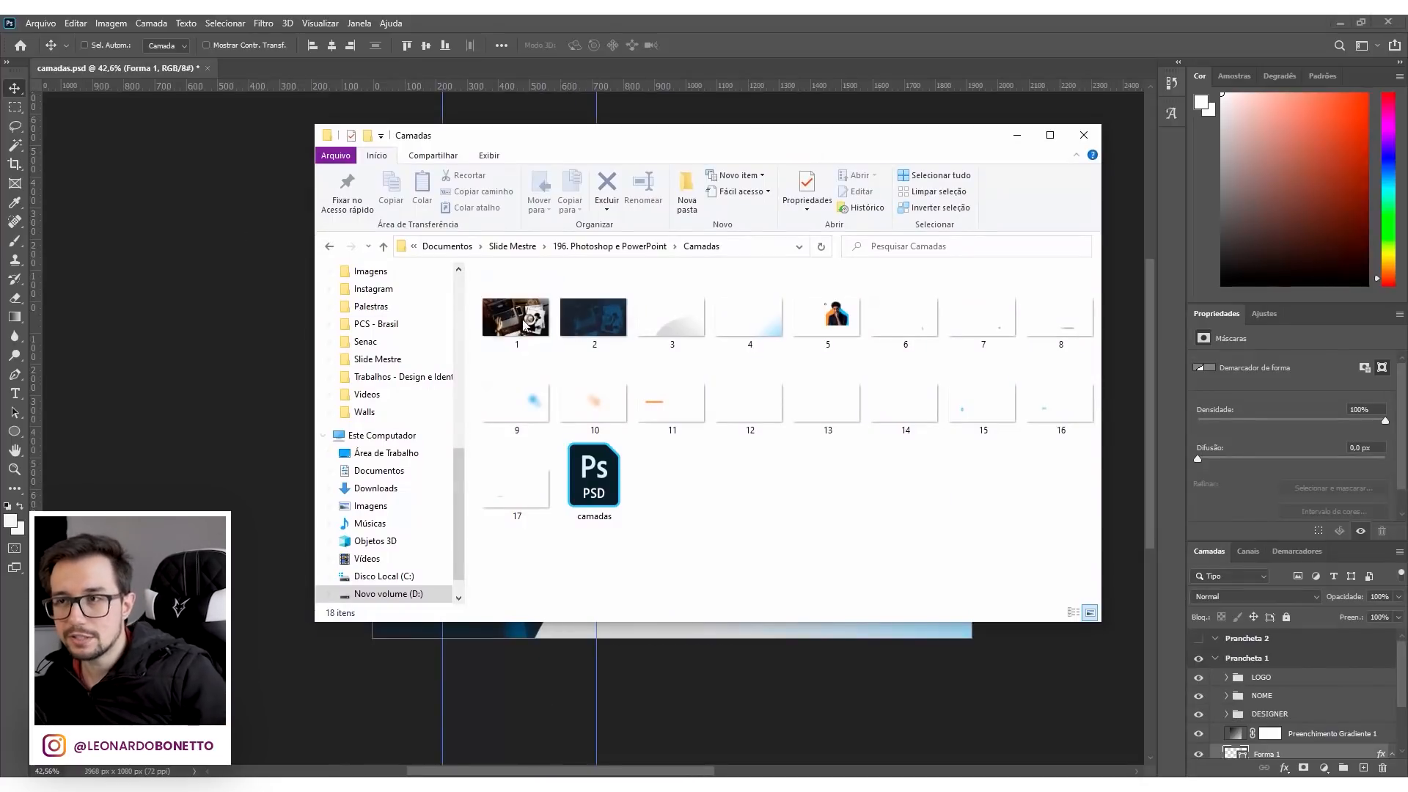
Examine the exported layer images in the Camadas folder, viewing 7.png and 11.png at full size
click(983, 323)
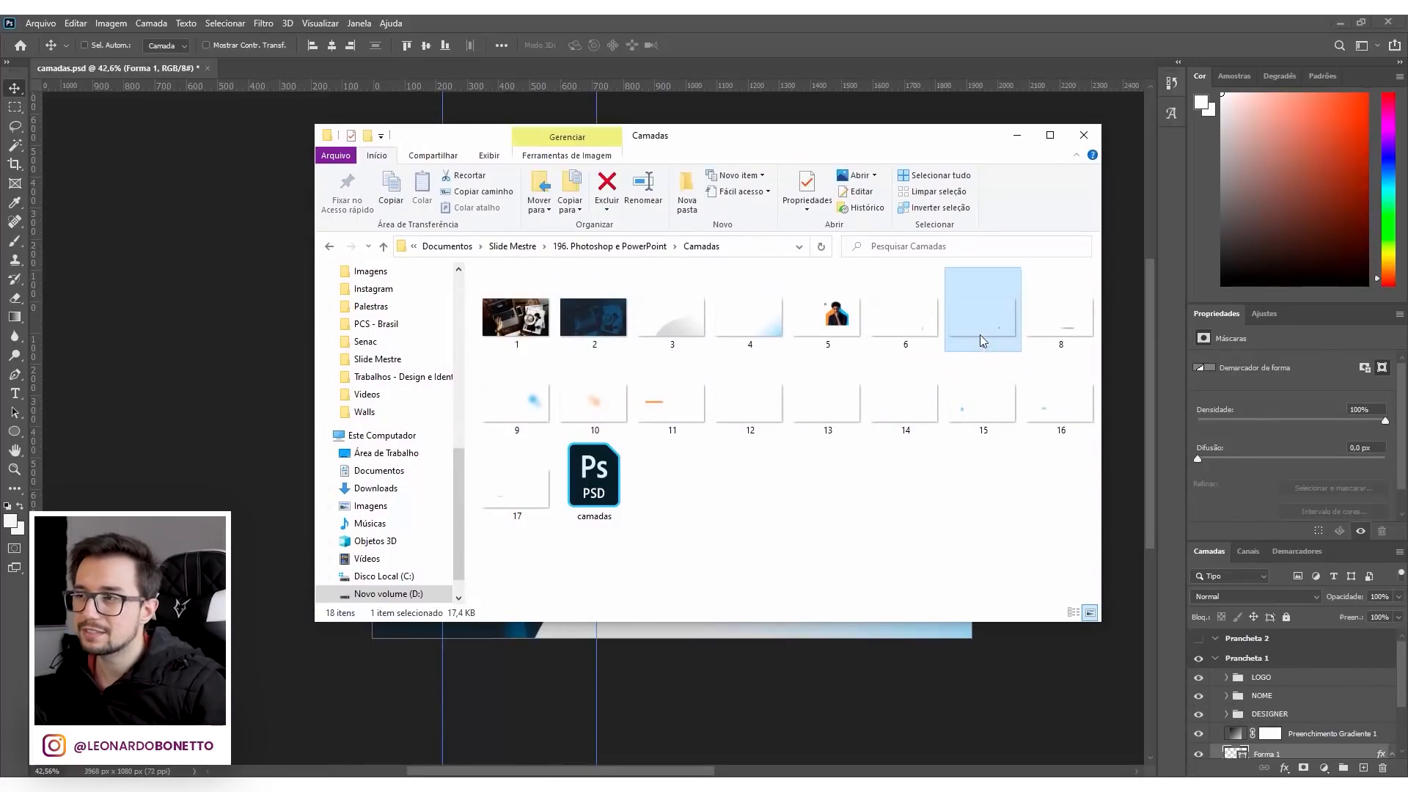
click(989, 405)
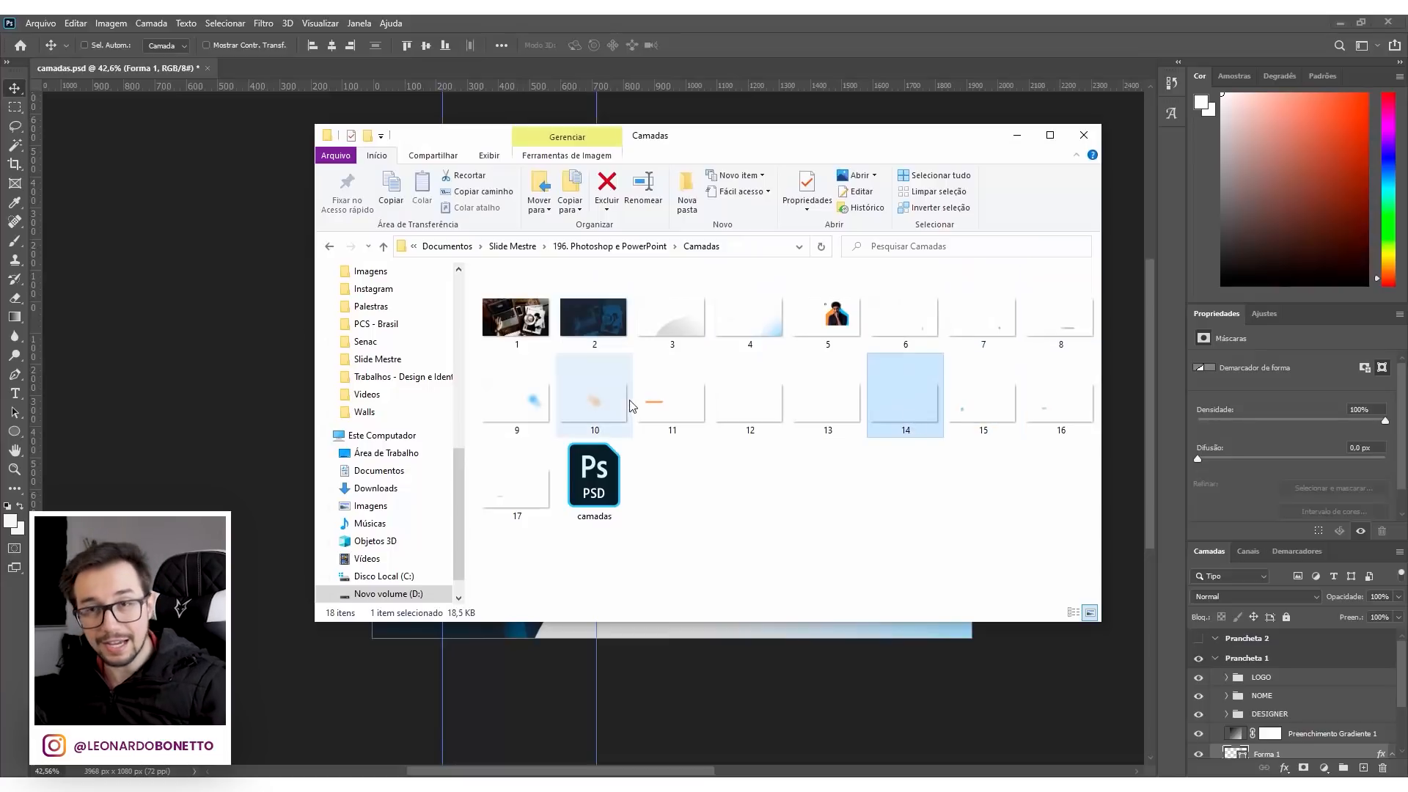
click(662, 405)
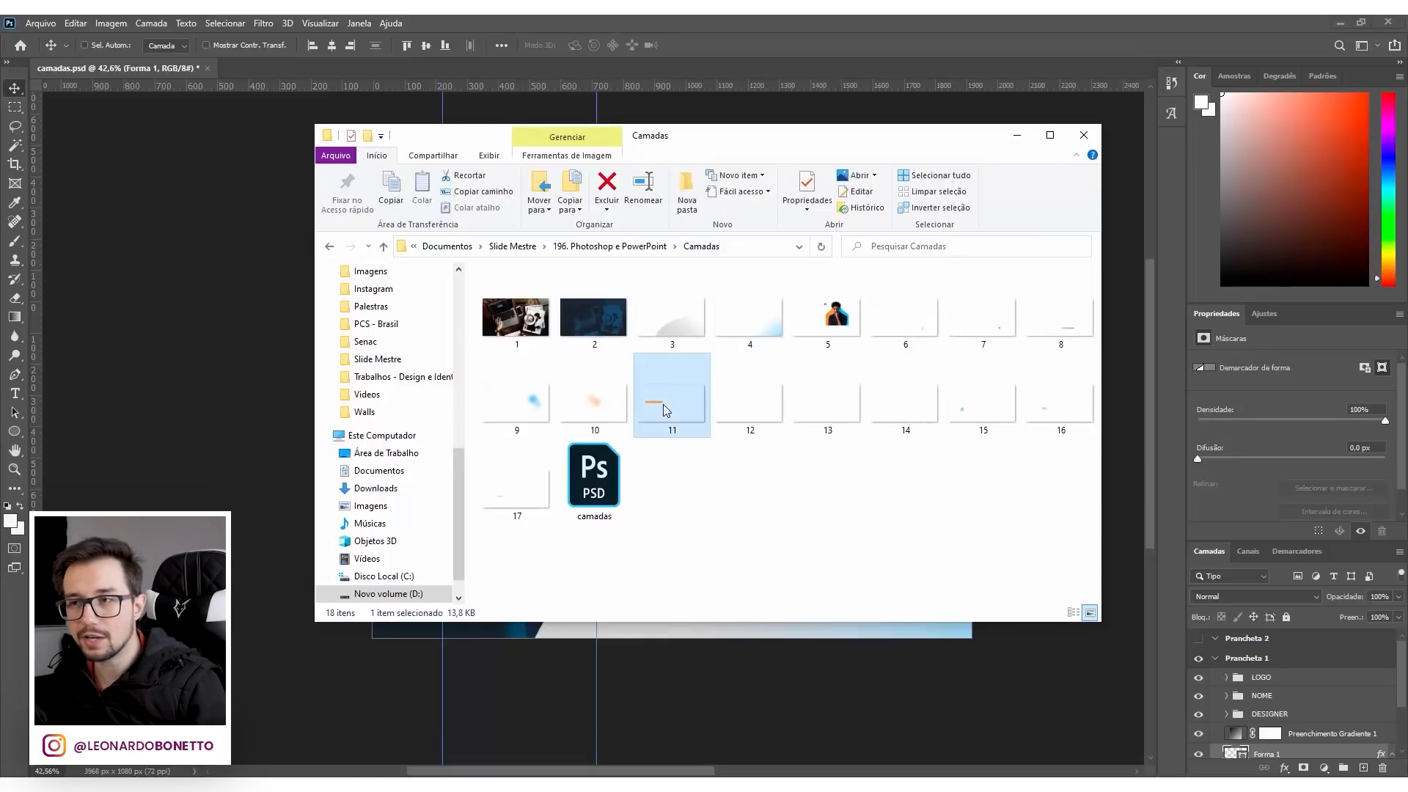
click(994, 330)
double_click(997, 332)
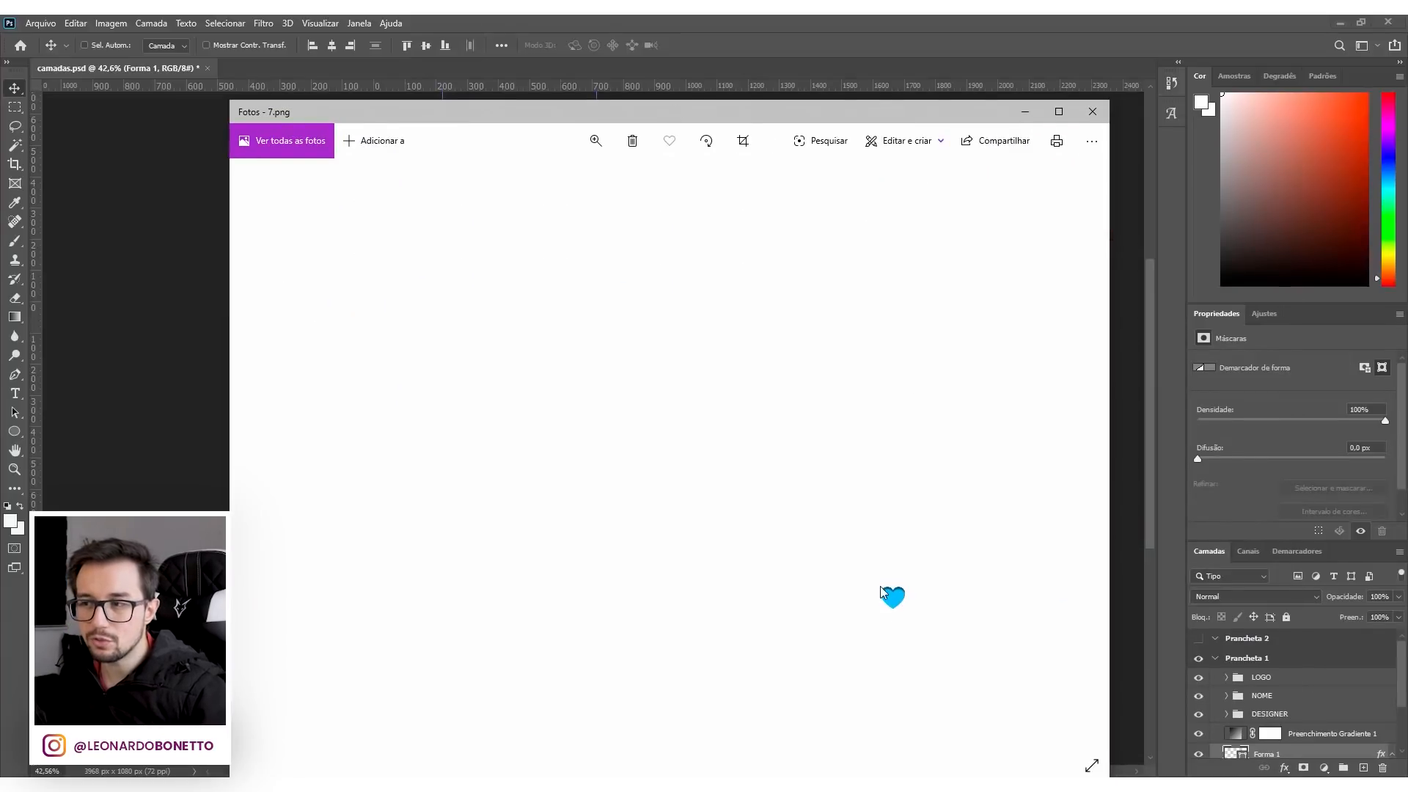
click(1092, 112)
click(668, 404)
double_click(669, 405)
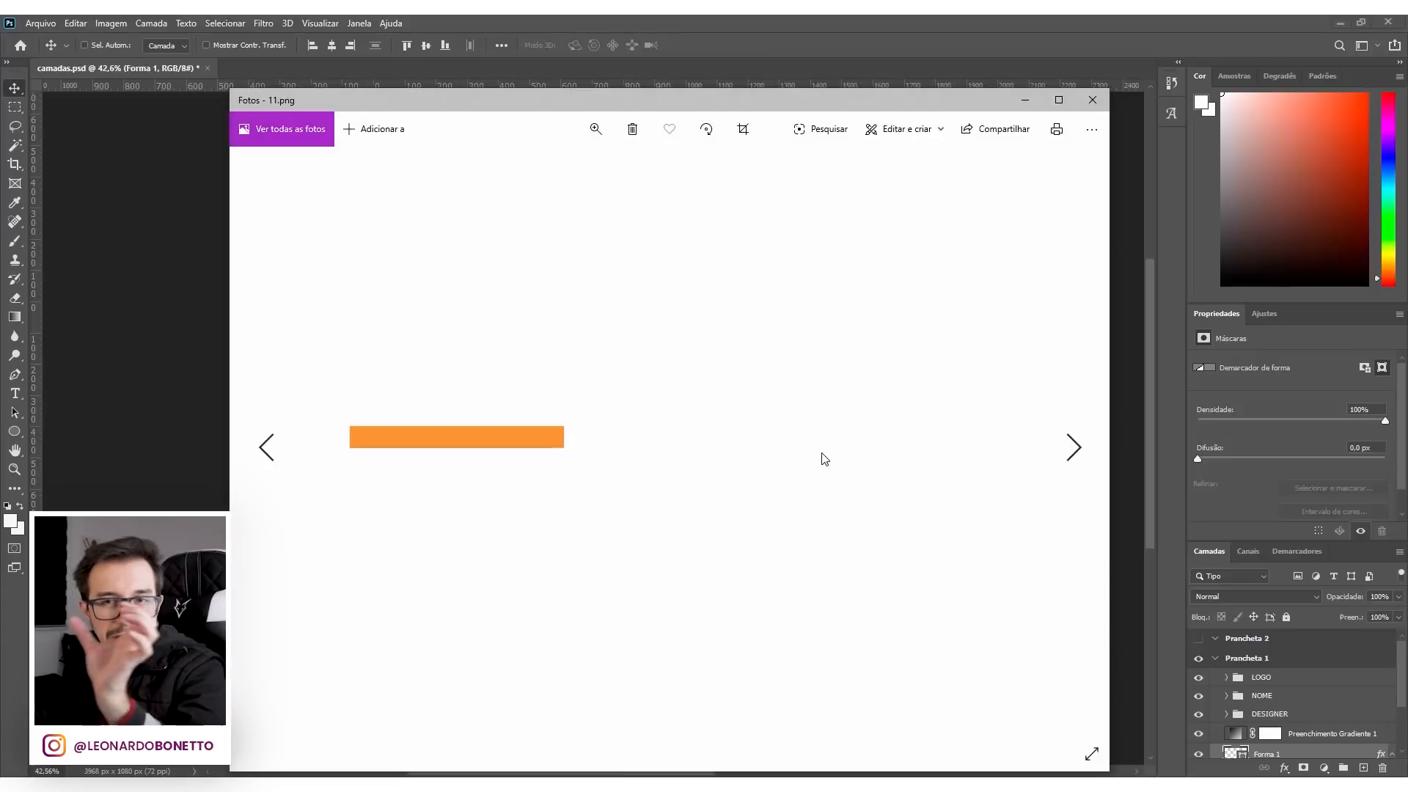
click(1100, 105)
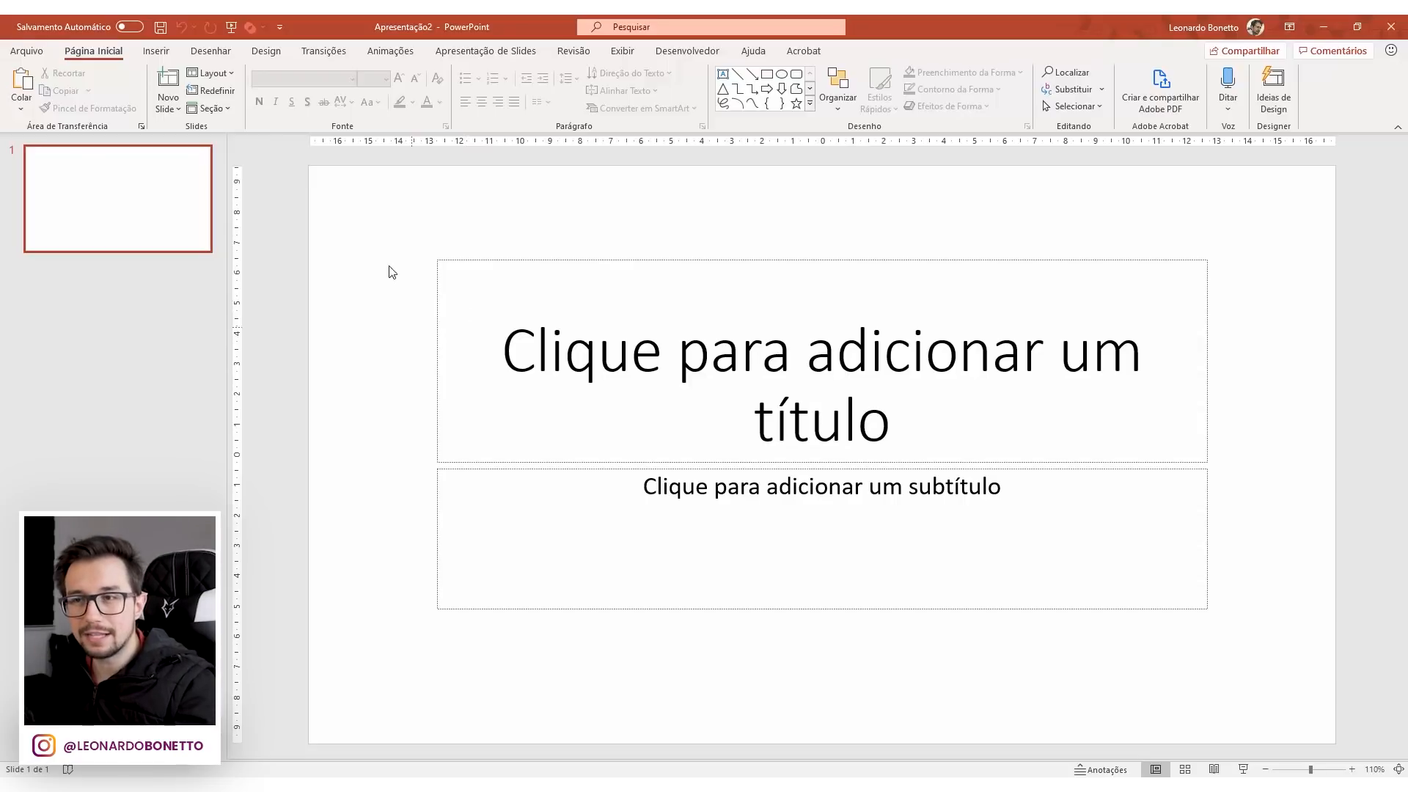
In the new PowerPoint presentation, set a custom slide size of 1920 px wide by 1080 px high
click(266, 51)
click(1240, 88)
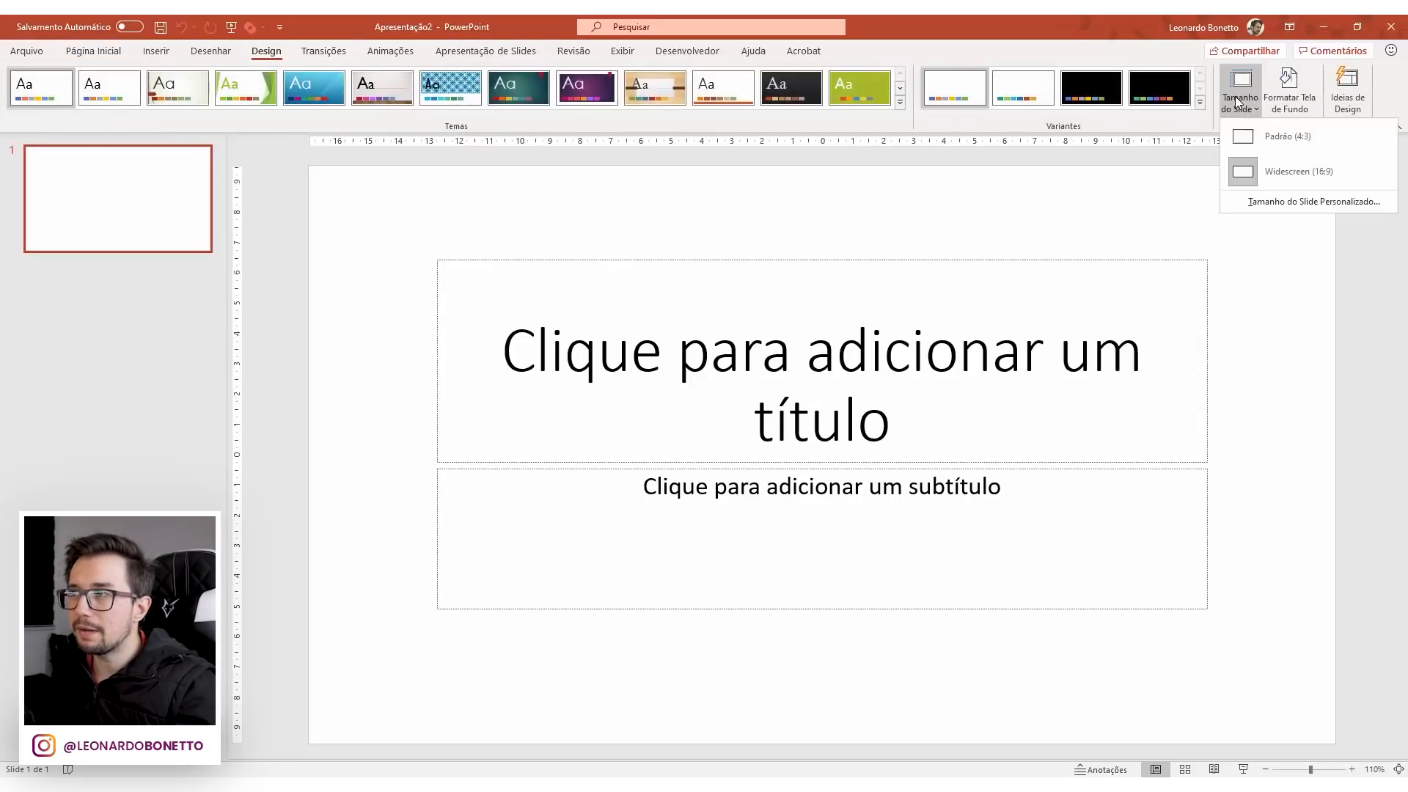
click(1298, 204)
double_click(582, 382)
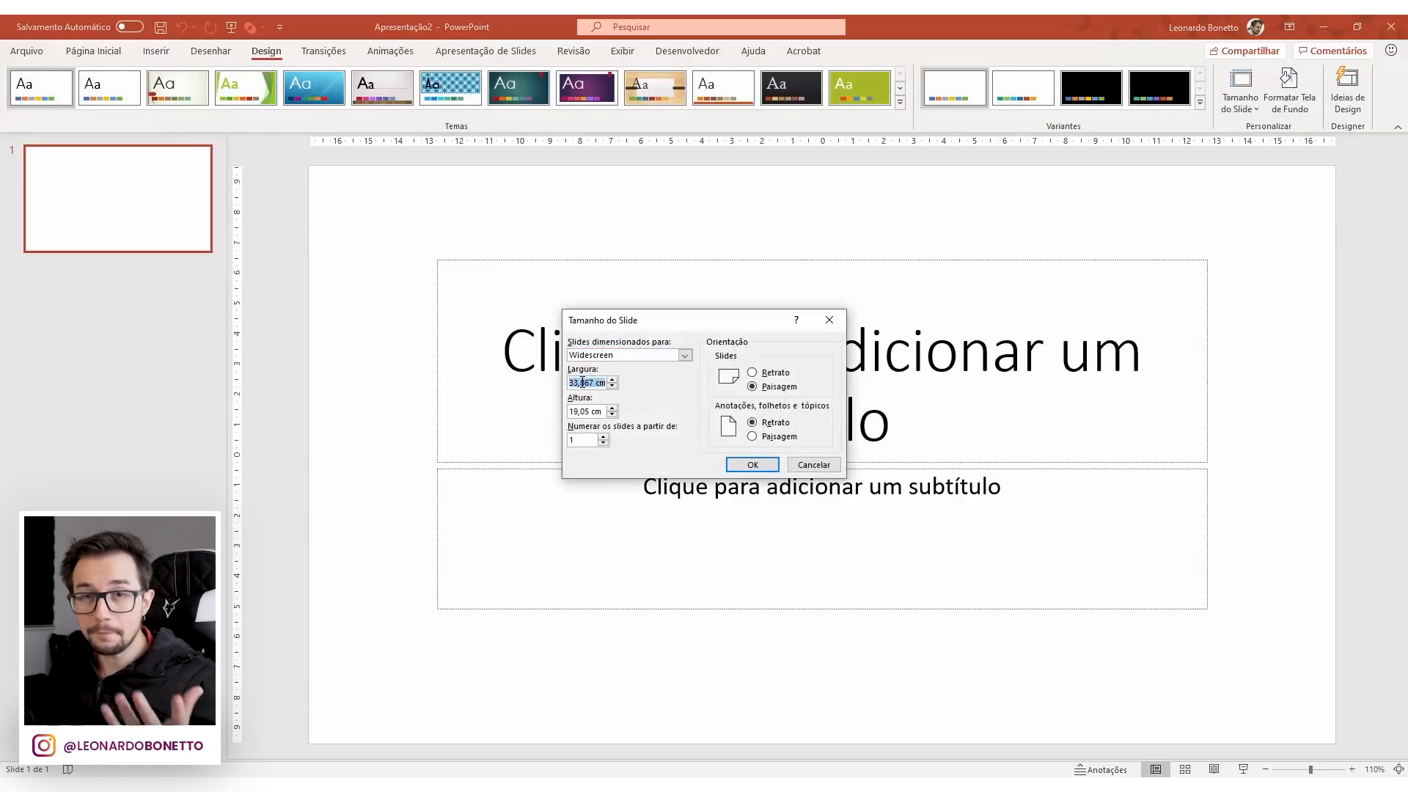
text(1920)
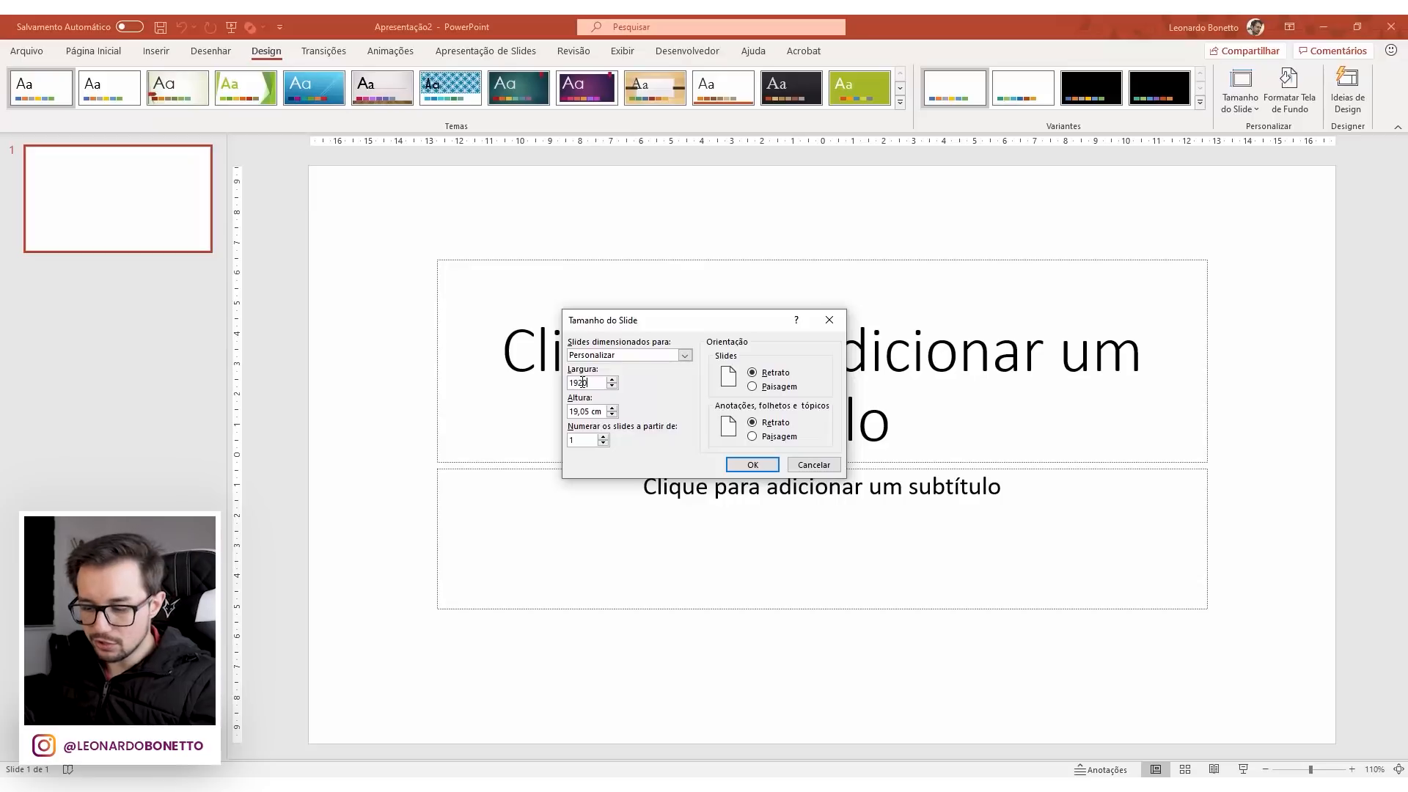
text( px)
key(Tab)
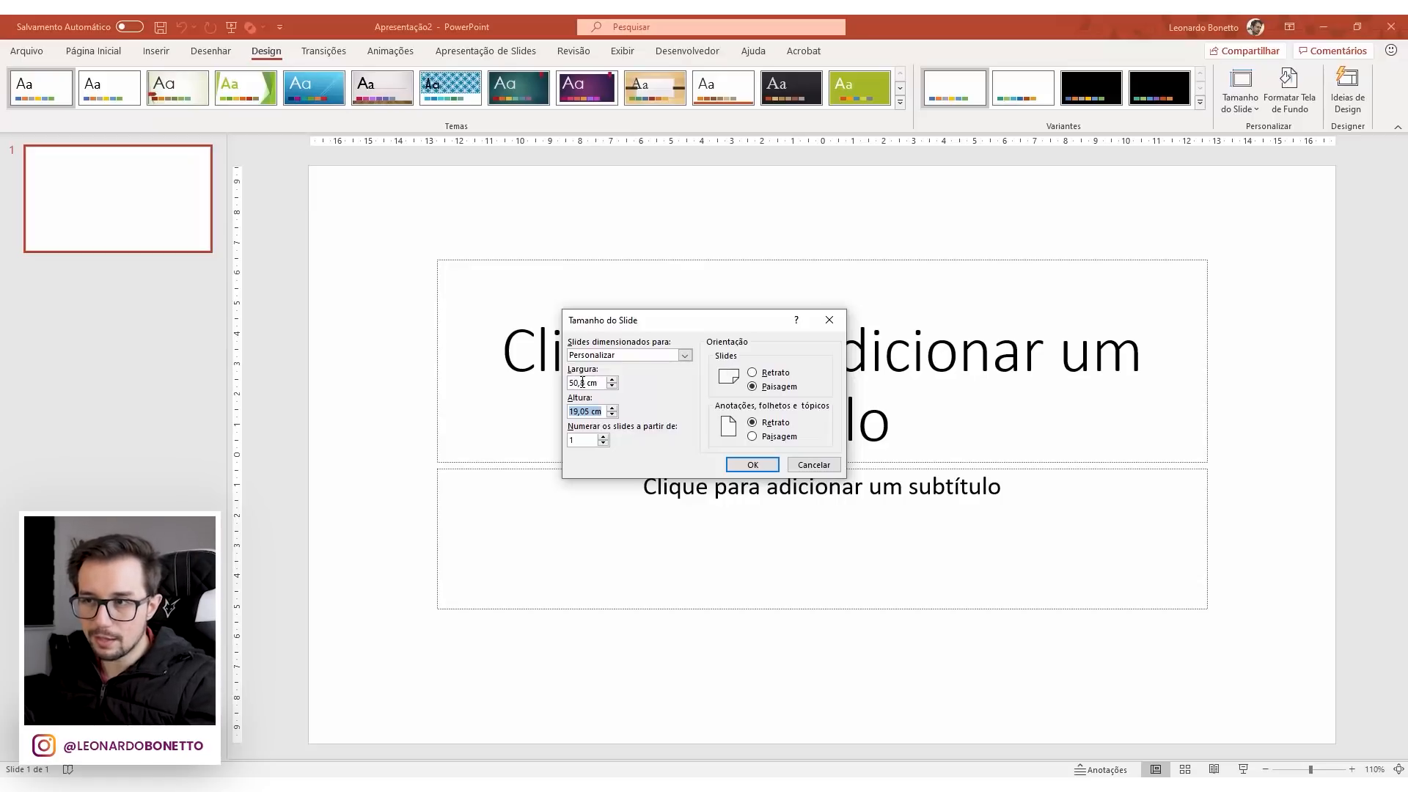
text(1080)
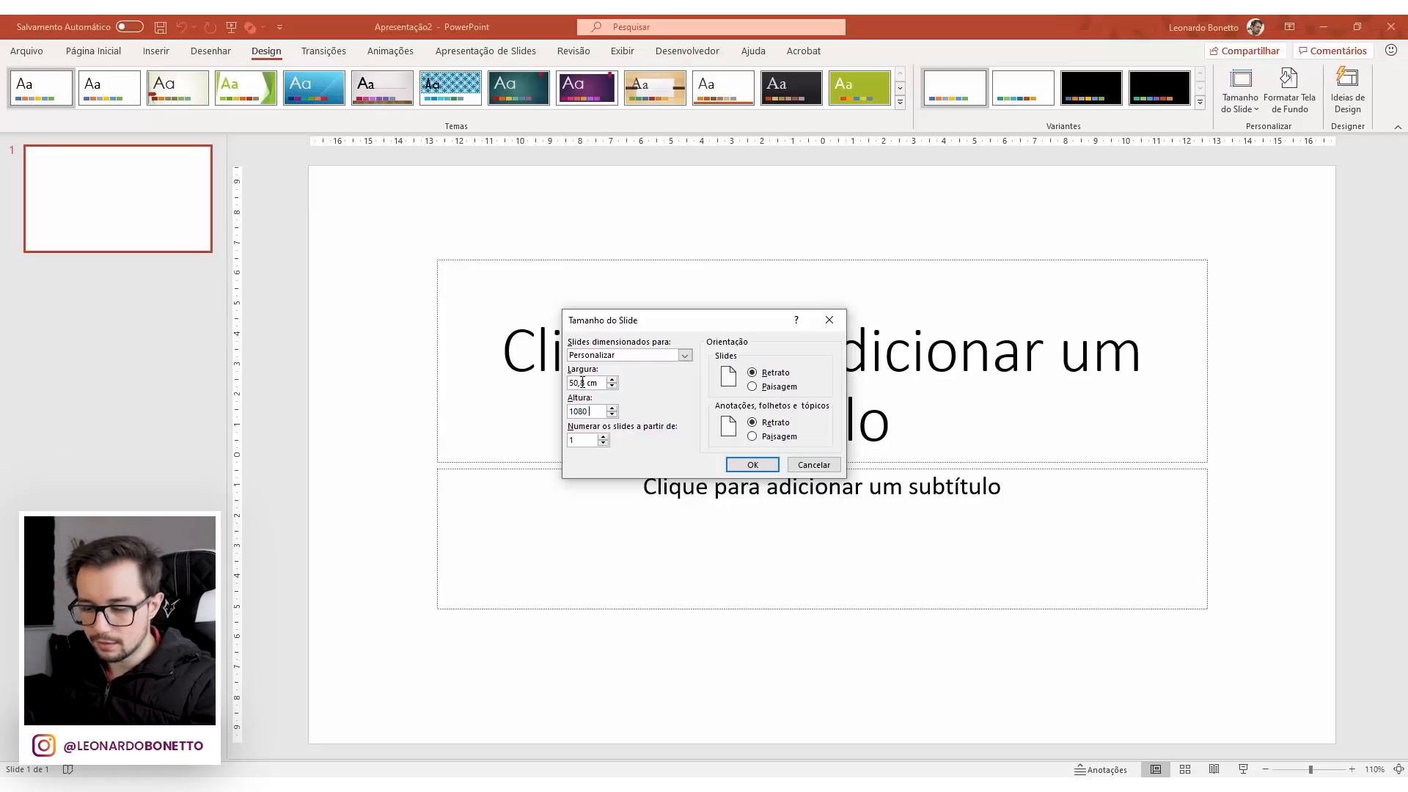
text( px)
key(Tab)
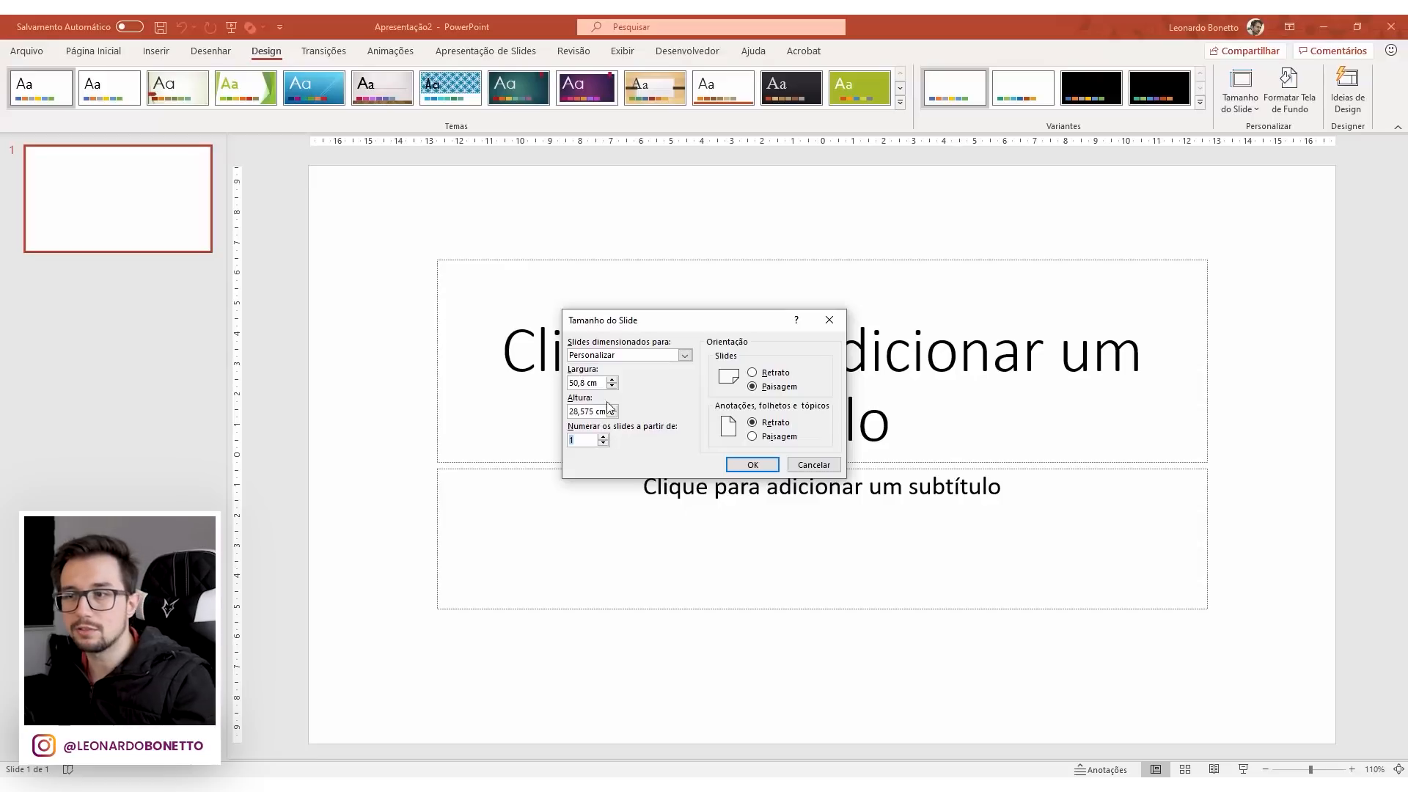
click(745, 468)
Delete both the title and subtitle placeholders from the first slide
drag(380, 229, 1259, 678)
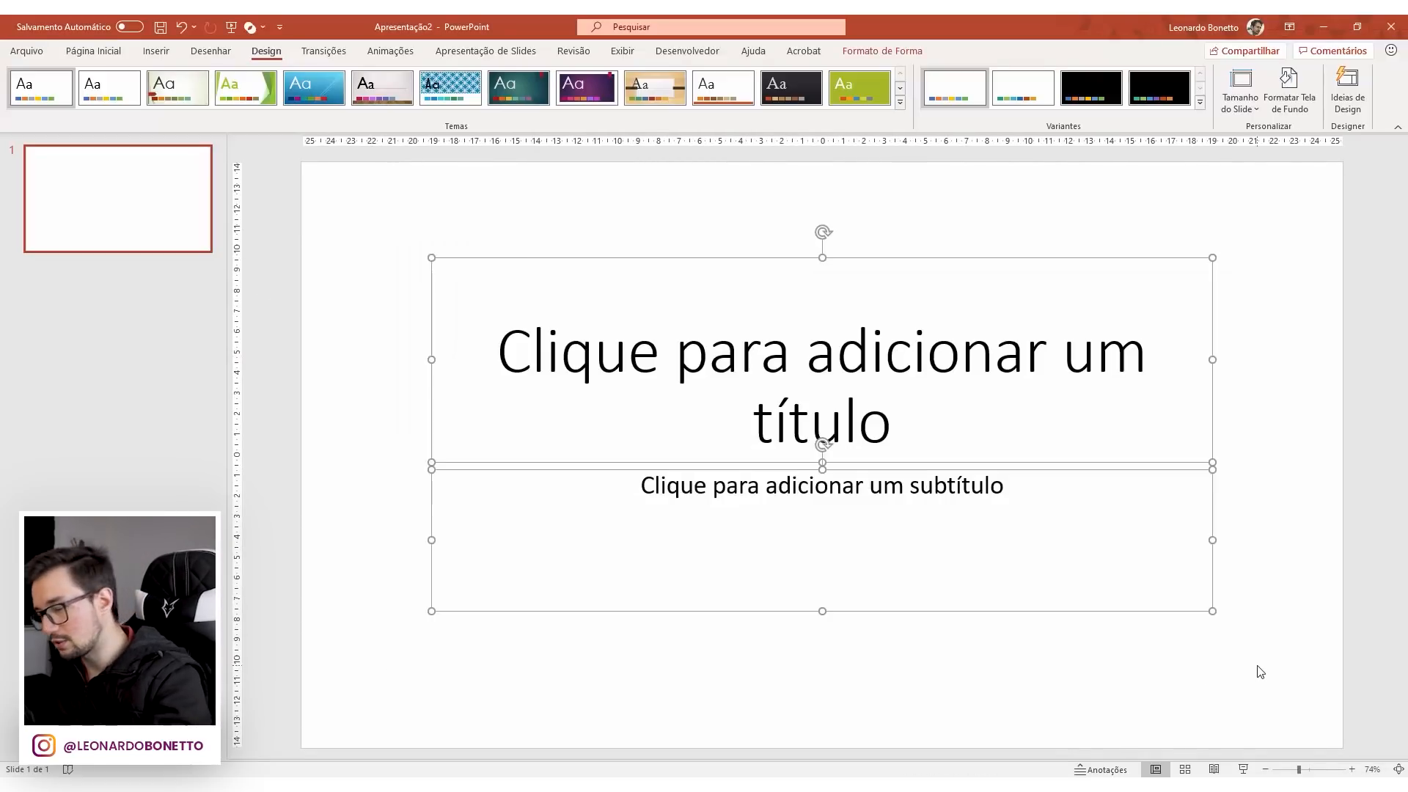
key(Delete)
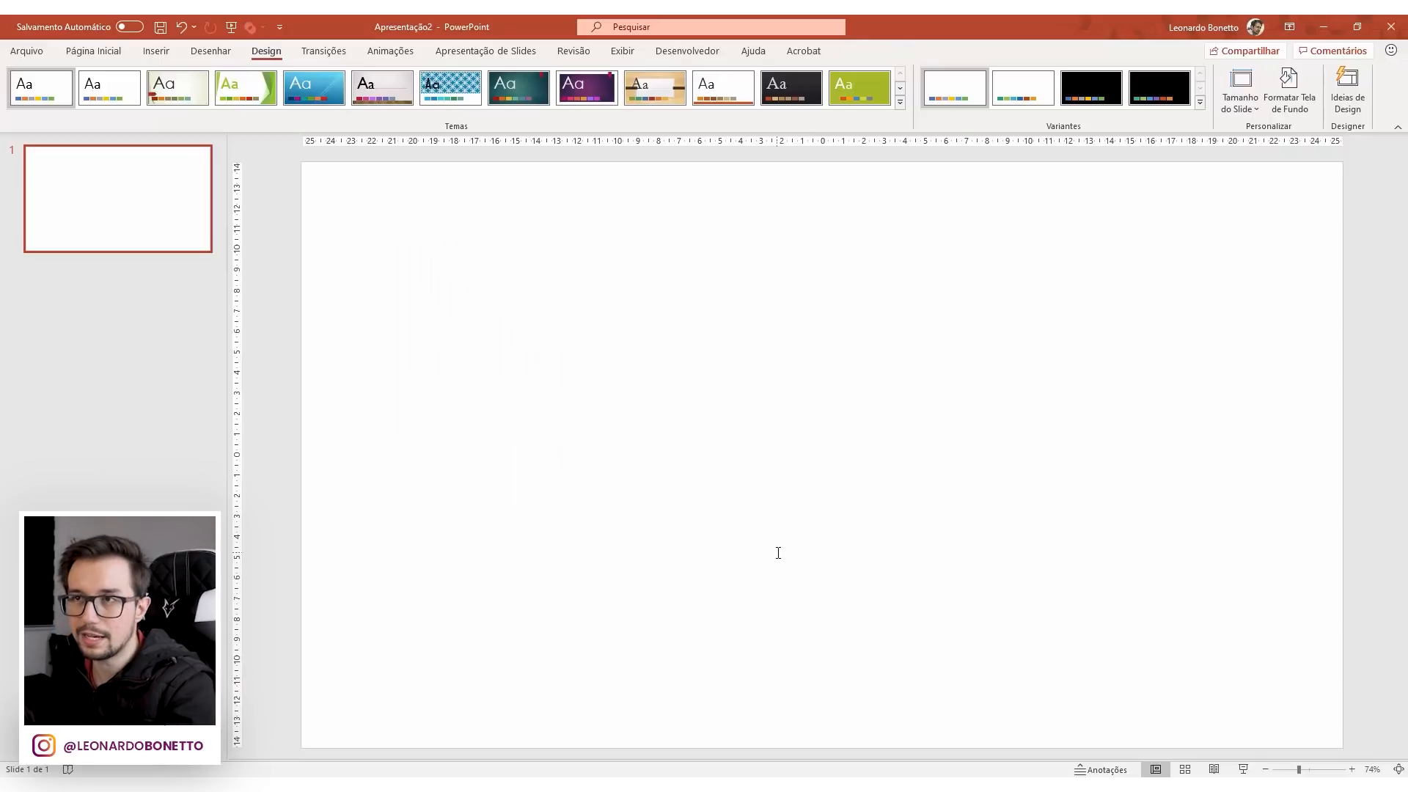